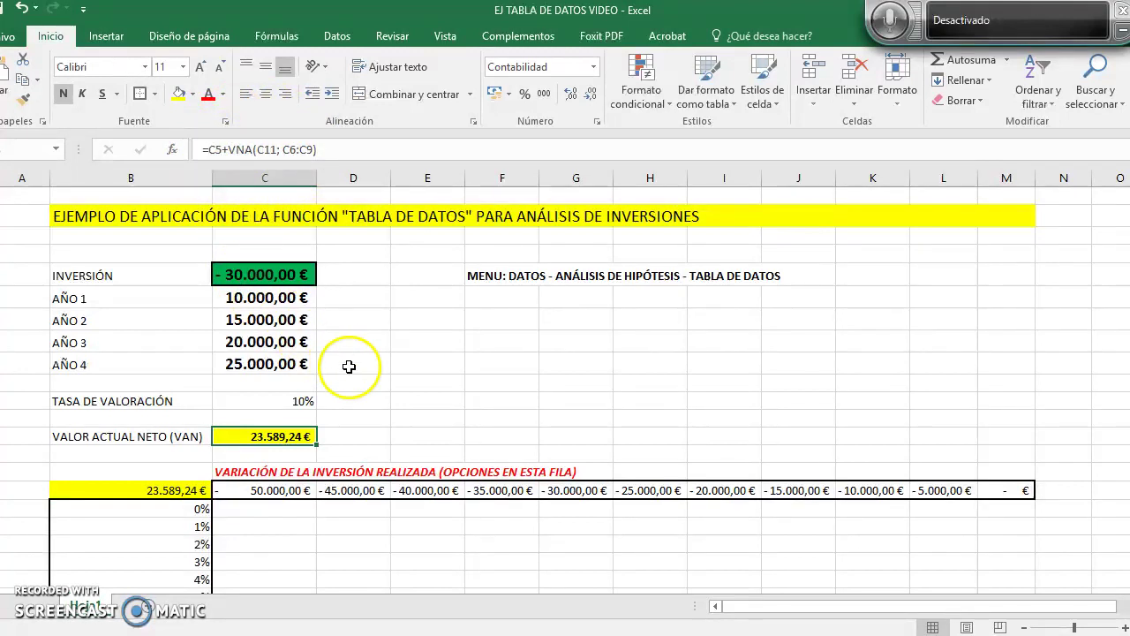
Make the TASA DE VALORACIÓN percentage in cell C11 bold
scroll(364, 391, "down", 1)
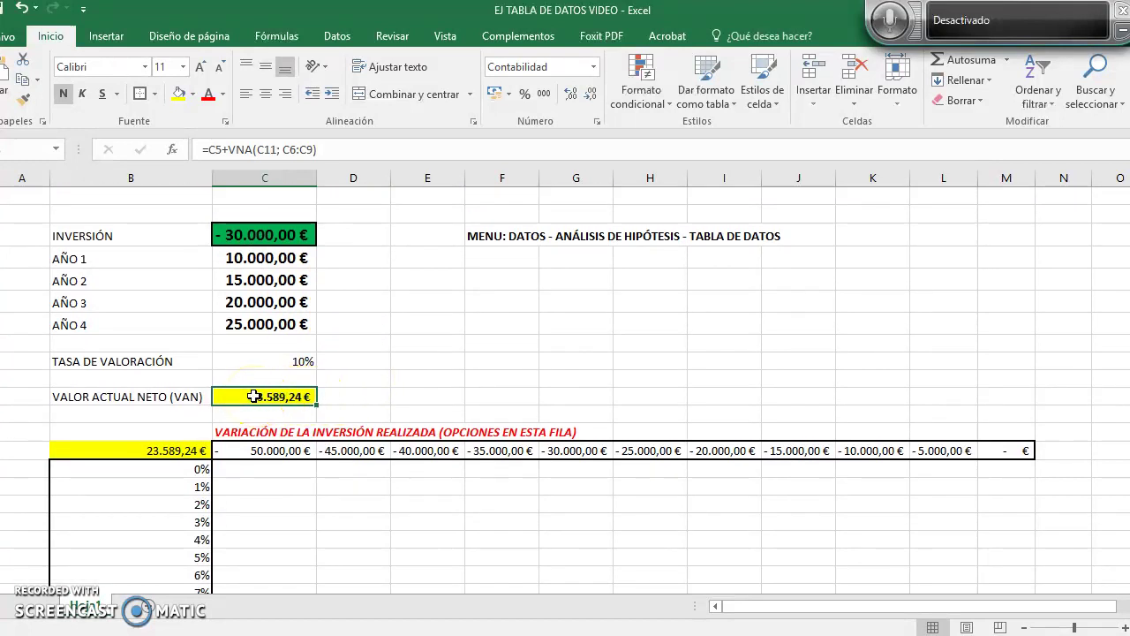
left_click(236, 395)
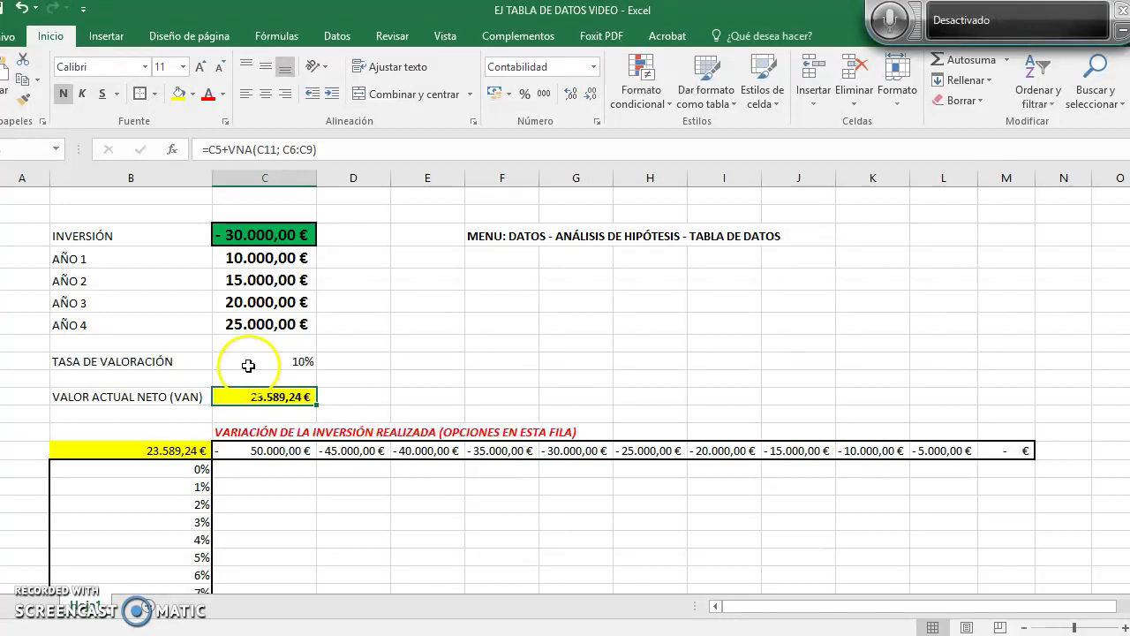
left_click(274, 361)
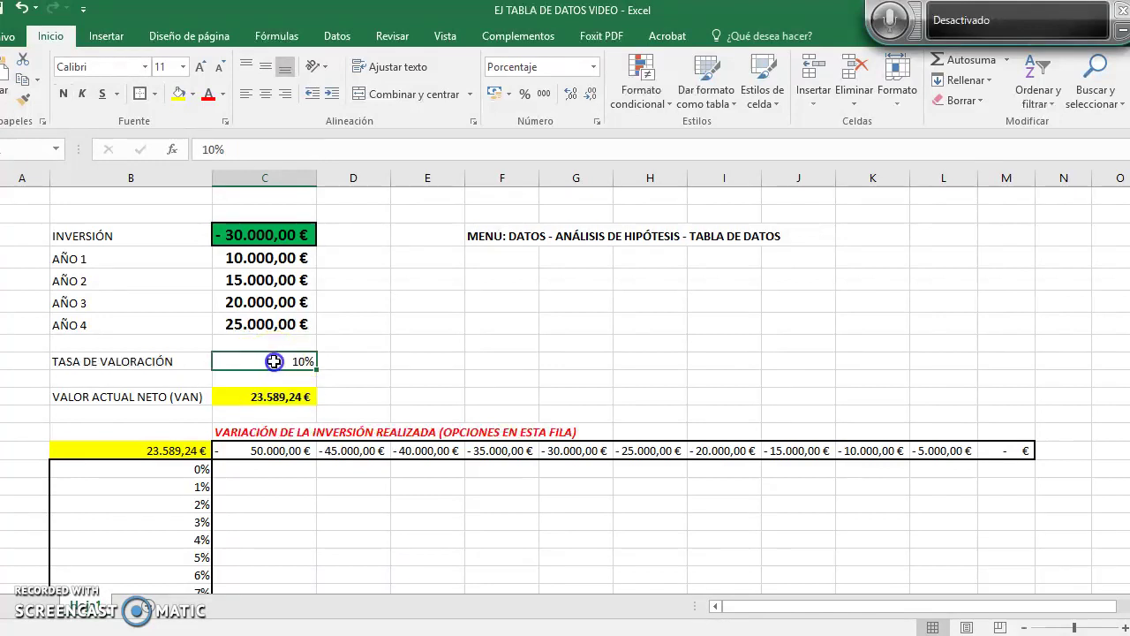
left_click(64, 94)
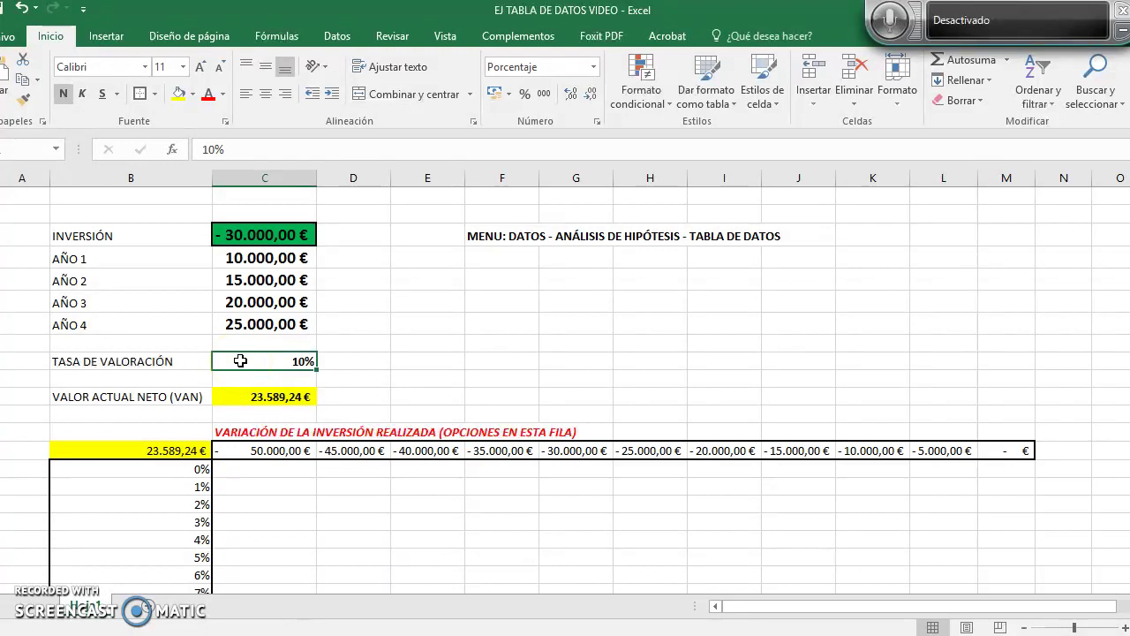
Review the alternative valuation rates listed down column B of the table, leaving their values as they are
left_click(164, 501)
scroll(164, 502, "down", 2)
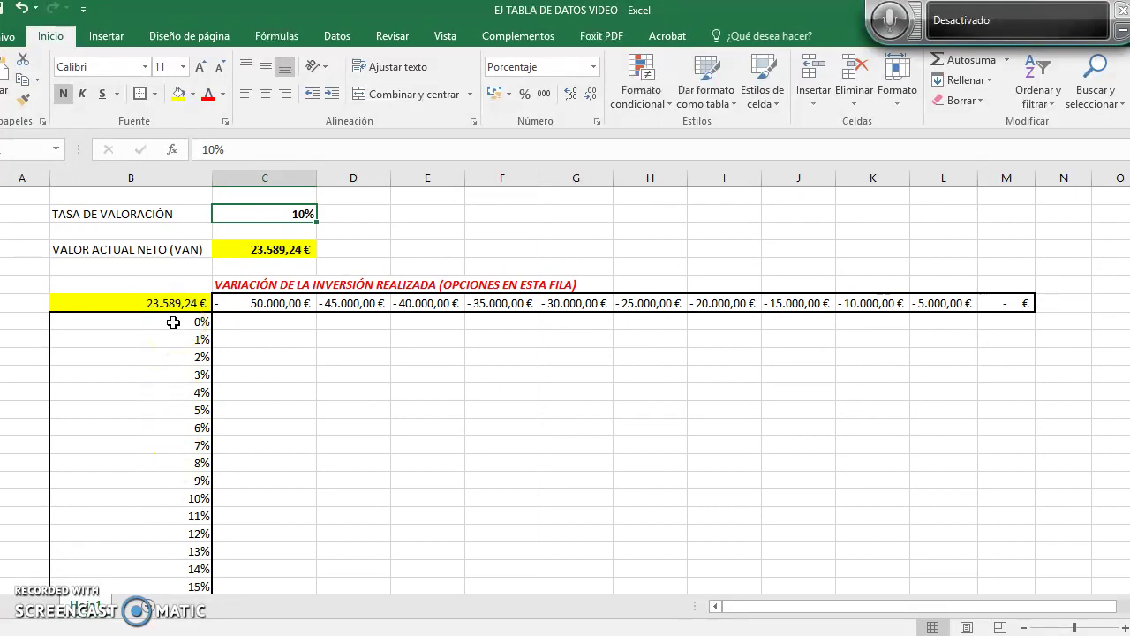
double_click(173, 322)
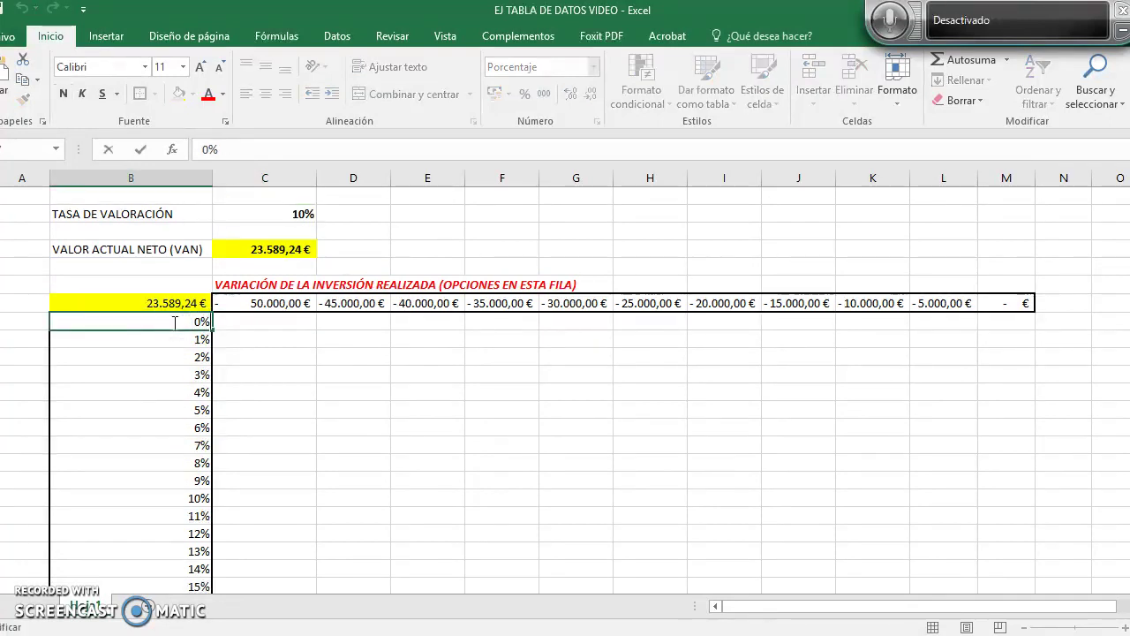
key("Return")
key("Return")
key("Return")
key("Return")
key("Return")
key("Return")
key("Return")
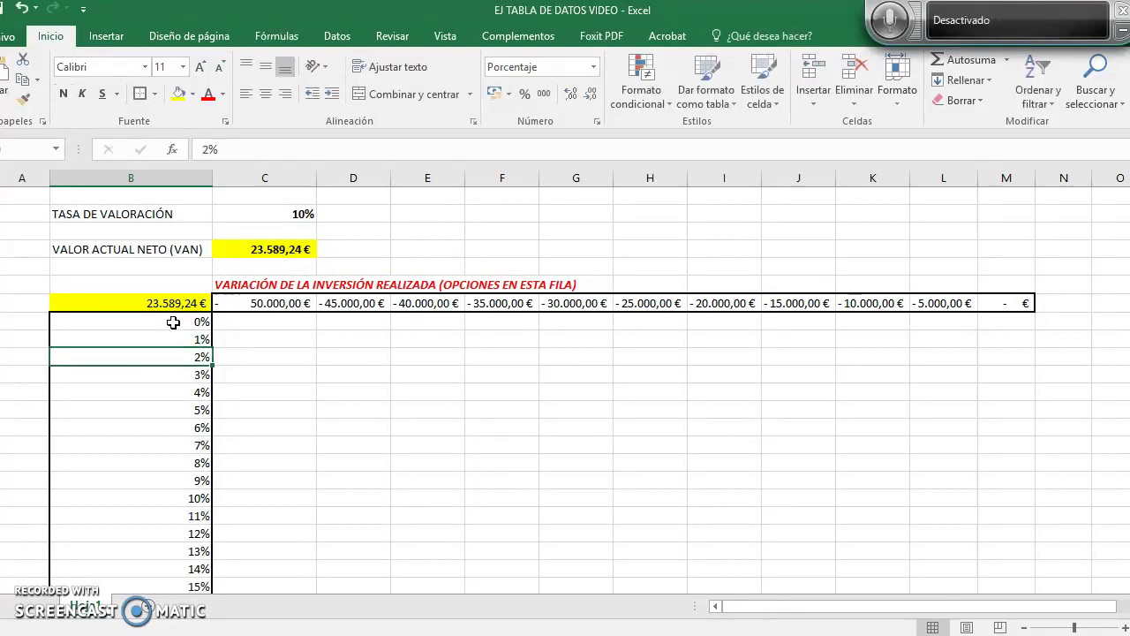
key("Return")
key("Return")
key("Return")
key("Return")
key("Return")
key("Return")
key("Return")
key("Return")
key("Return")
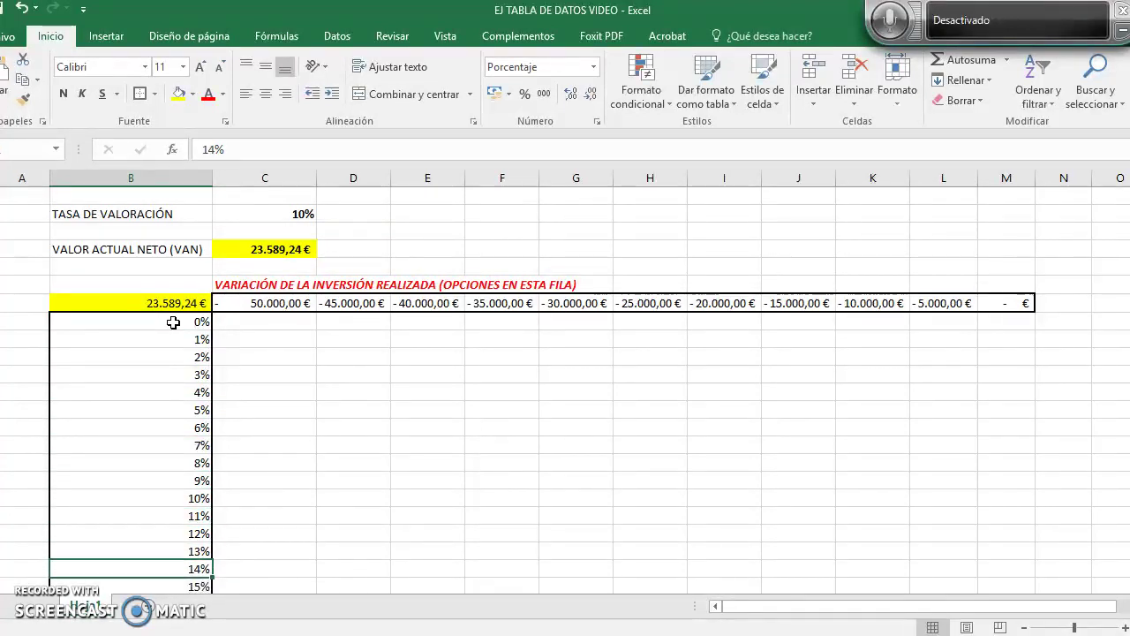
key("Up")
key("Up")
key("Up")
key("Up")
key("Up")
key("Up")
key("Up")
key("Up")
key("Up")
key("Up")
key("Up")
key("Up")
key("Up")
key("Up")
key("Up")
key("Up")
key("Up")
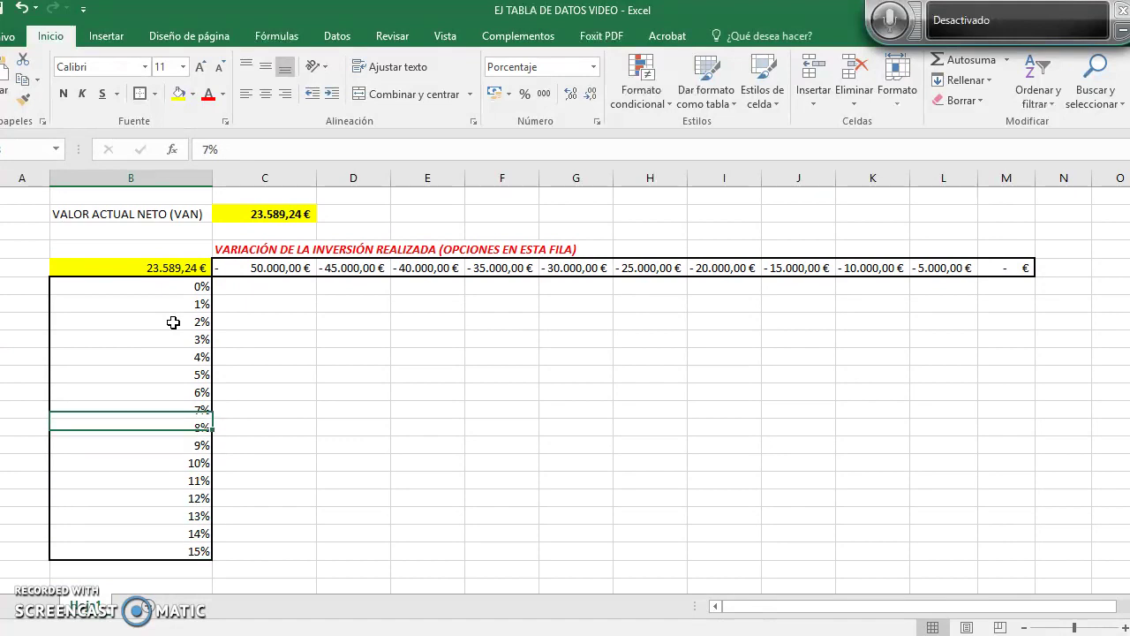
key("Down")
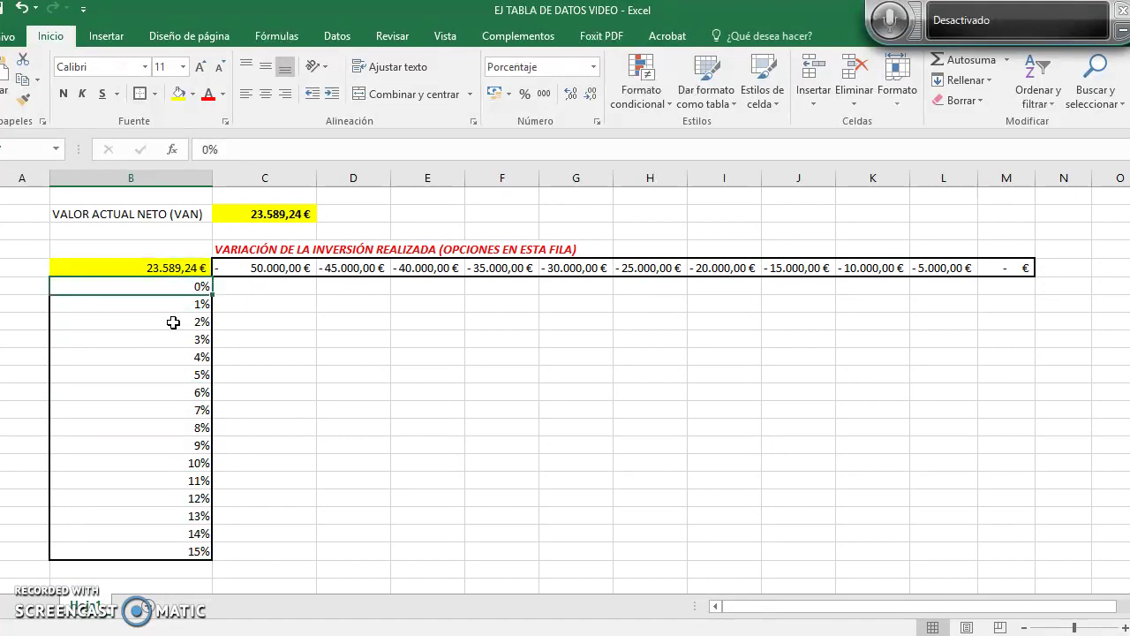
Go back to the INVERSIÓN row and check the initial investment amount in cell C5
key("Up")
key("Up")
key("Up")
key("Up")
key("Up")
key("Up")
key("Up")
key("Up")
key("Up")
key("Up")
key("Up")
key("Up")
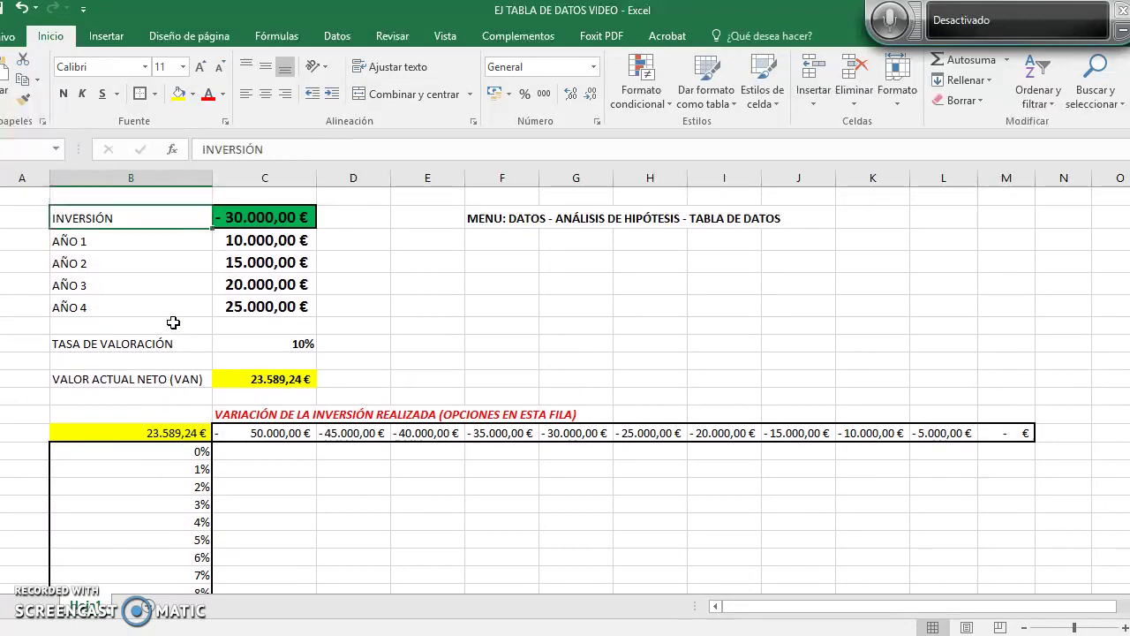
key("Right")
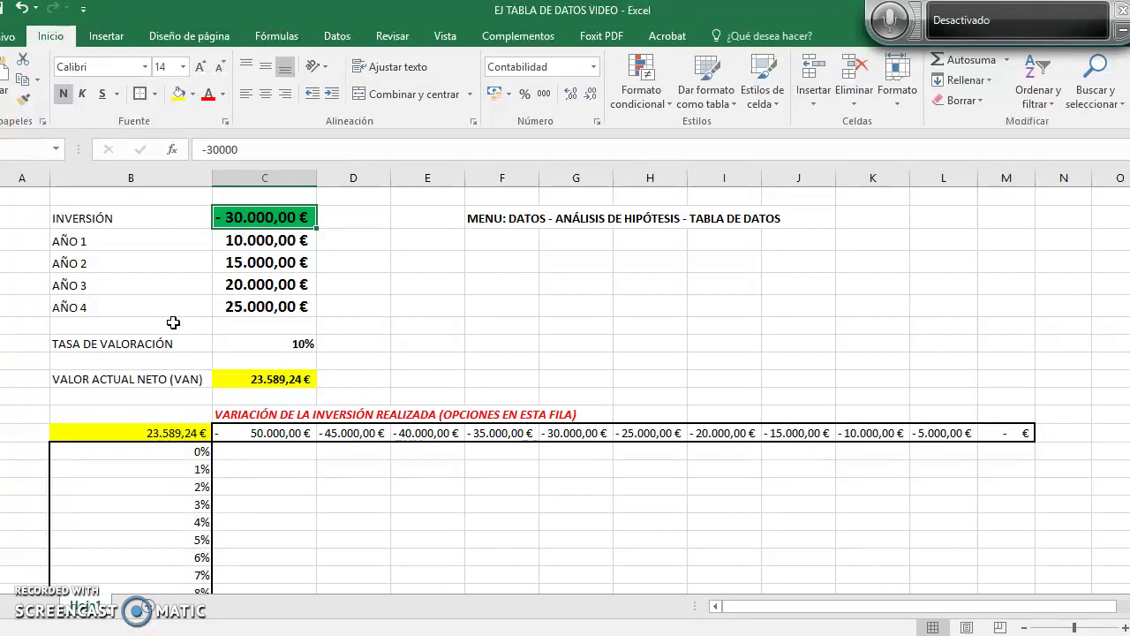
Review the alternative investment amounts across the table's header row, ending at its corner cell B16
key("Down")
key("Down")
key("Down")
key("Down")
key("Down")
key("Down")
key("Down")
key("Down")
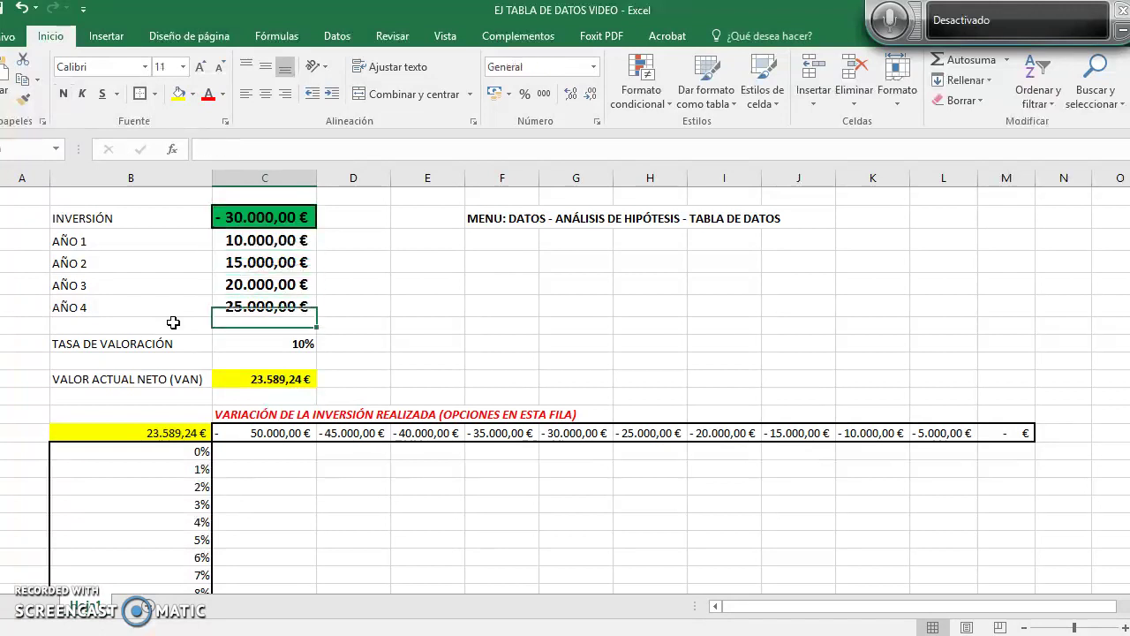
key("Down")
key("Down")
key("Down")
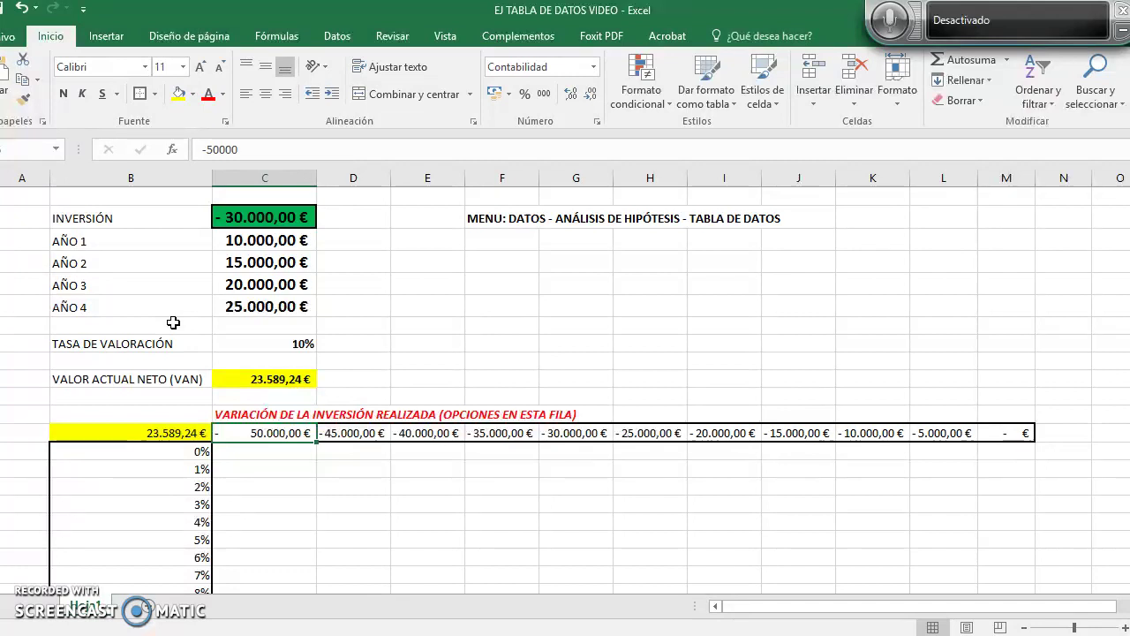
key("Right")
key("Right")
key("Right")
key("Right")
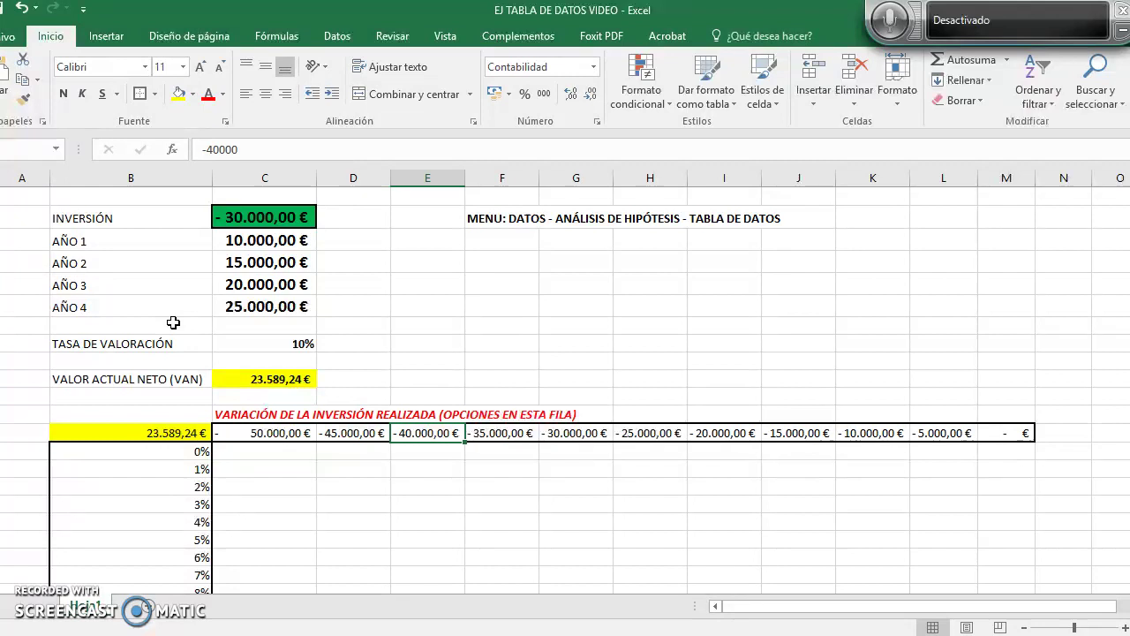
key("Right")
key("Right")
key("Right")
key("Right")
key("Right")
key("Right")
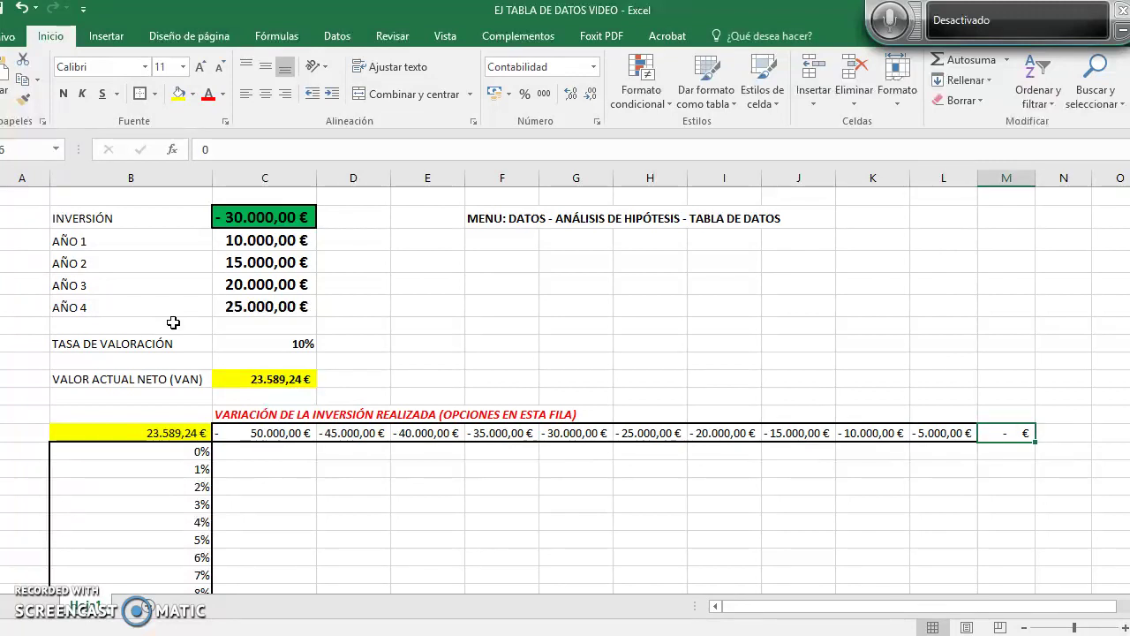
key("Left")
key("Left")
key("Left")
key("Left")
key("Left")
key("Left")
key("Left")
key("Left")
key("Left")
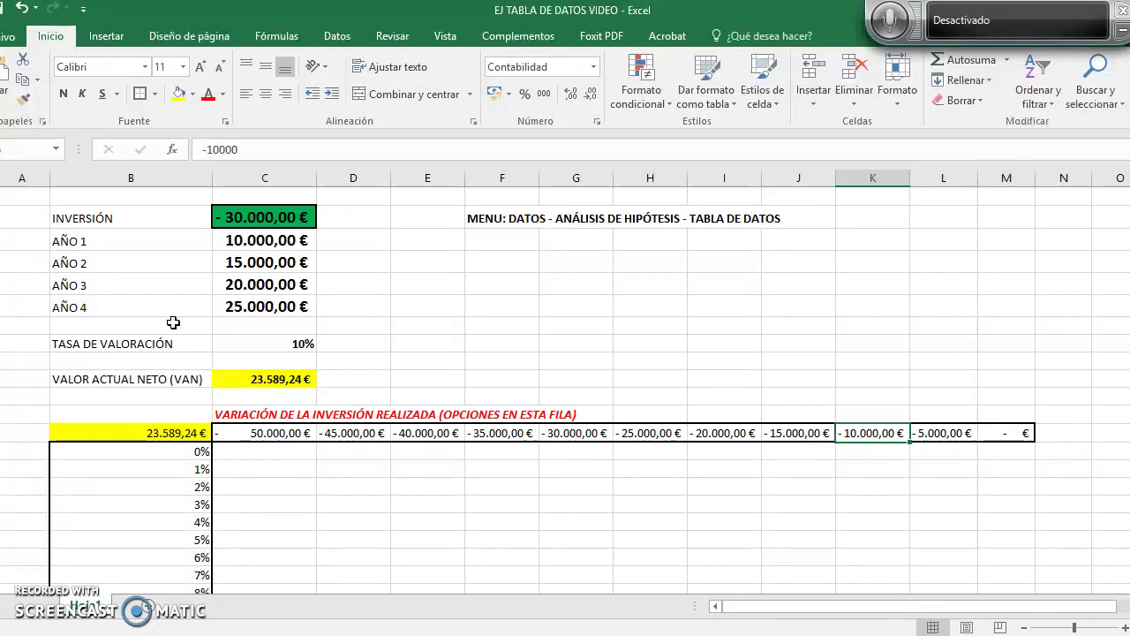
key("Left")
key("Left")
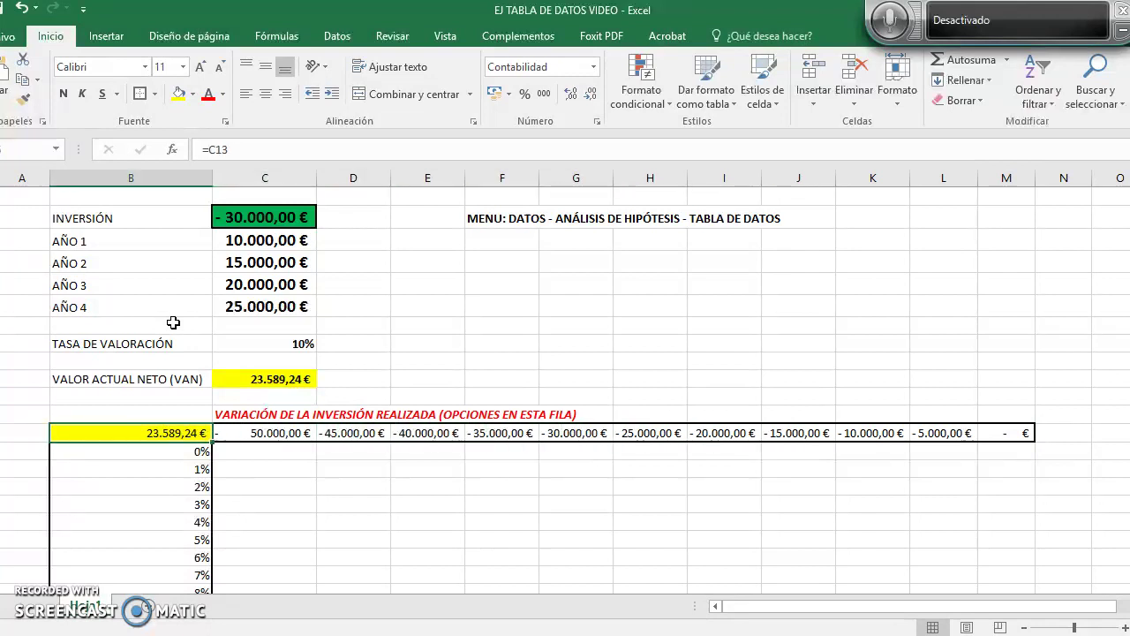
Link the table's corner cell B16 to the net present value with the formula =C13
key("Up")
key("Up")
key("Down")
key("Down")
type("=")
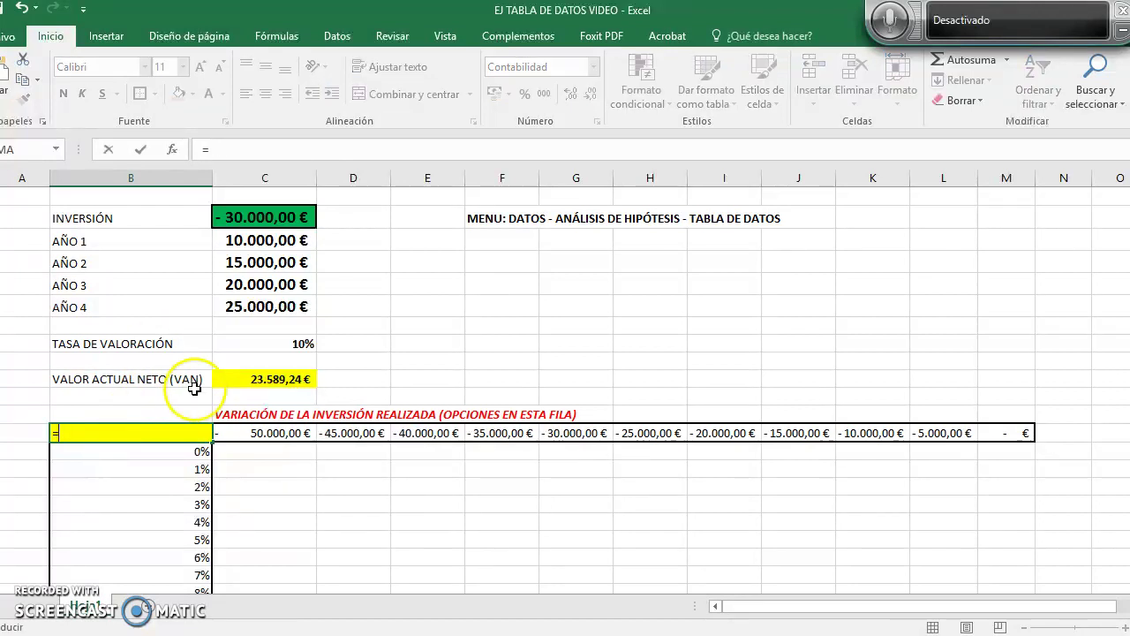
left_click(244, 379)
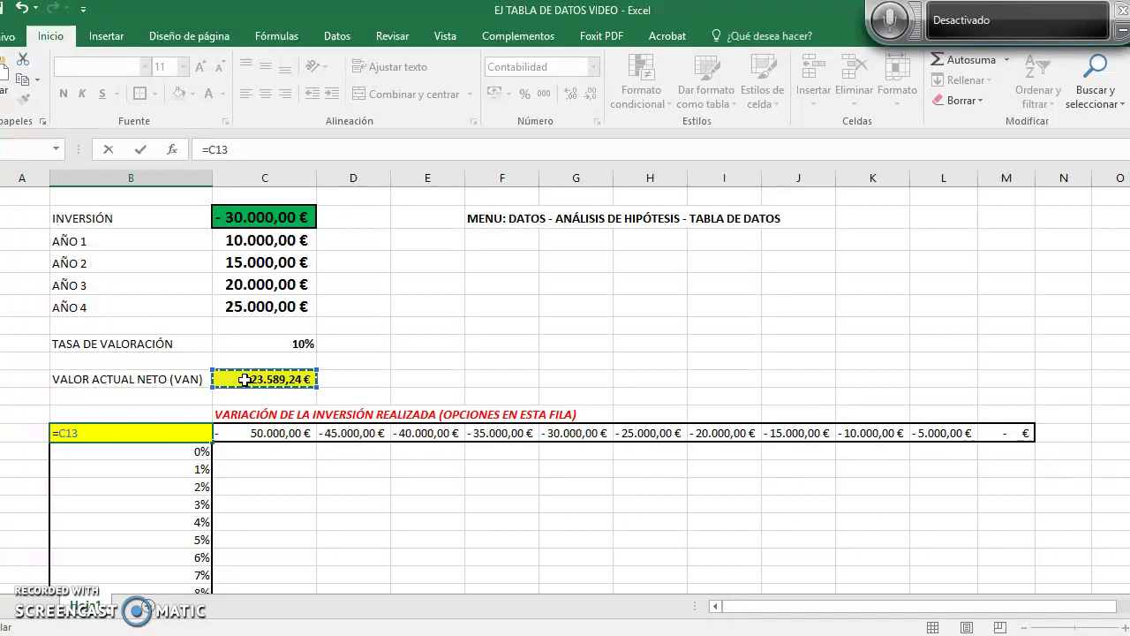
key("Return")
left_click(144, 432)
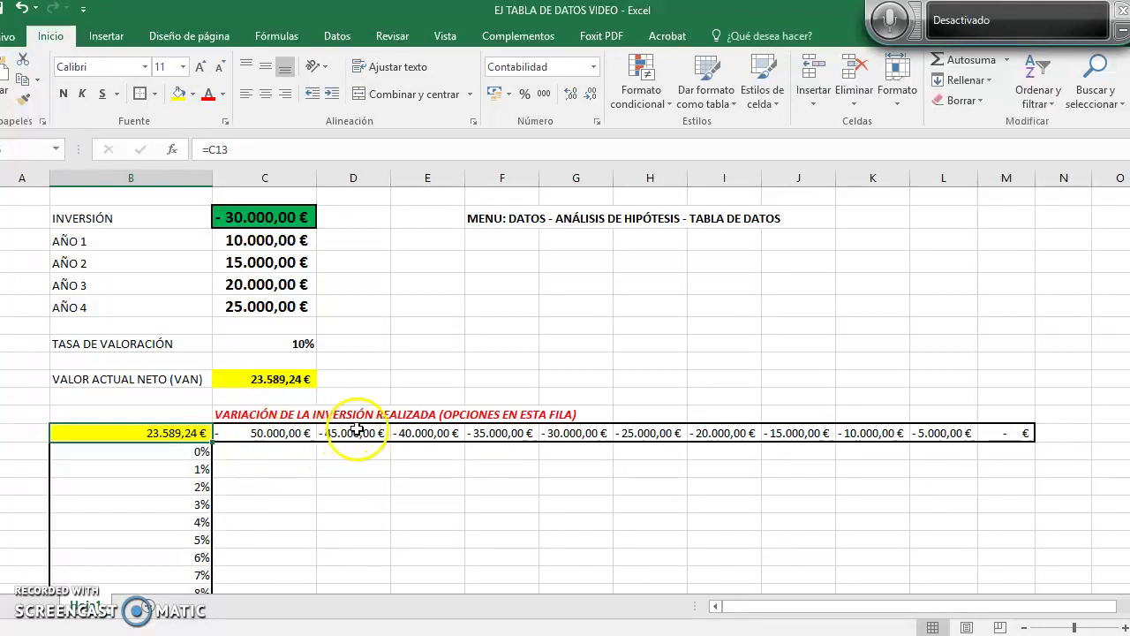
Examine how the empty cells of the table correspond to the rates in column B and the investment amounts in the header row
scroll(315, 515, "down", 2)
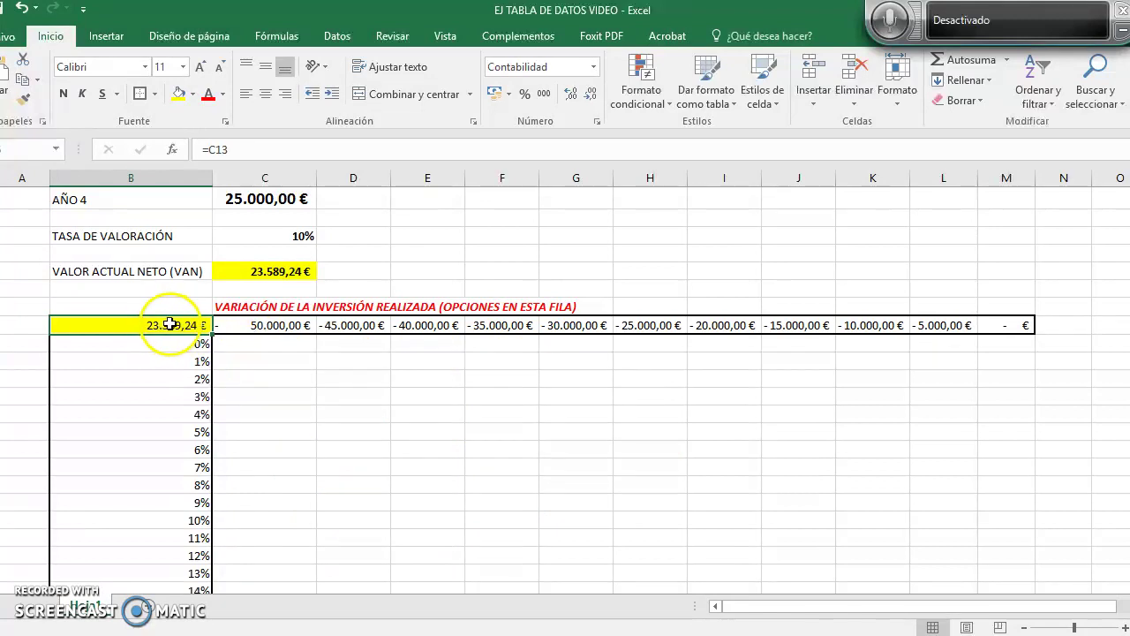
left_click(256, 345)
key("Down")
key("Down")
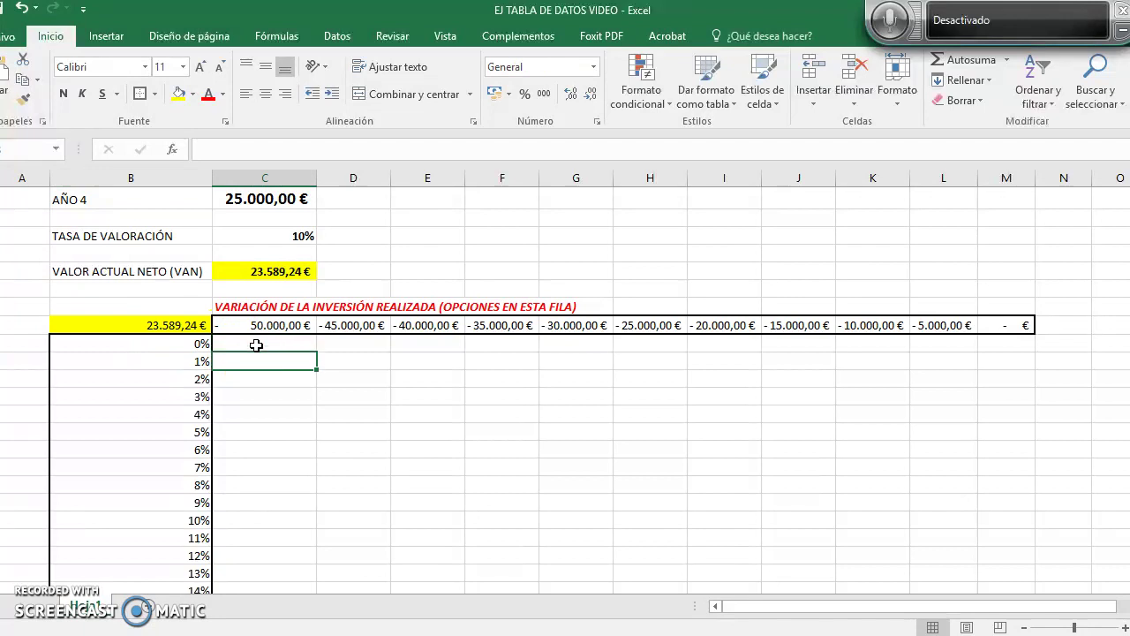
key("Up")
key("Up")
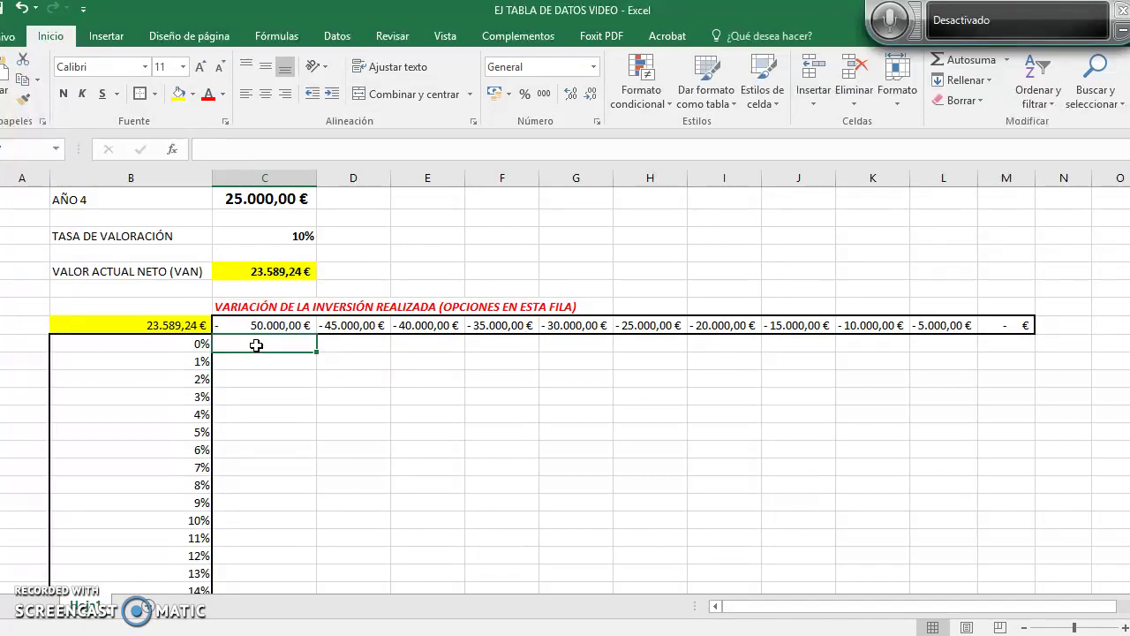
left_click(256, 345)
left_click(245, 345)
double_click(188, 342)
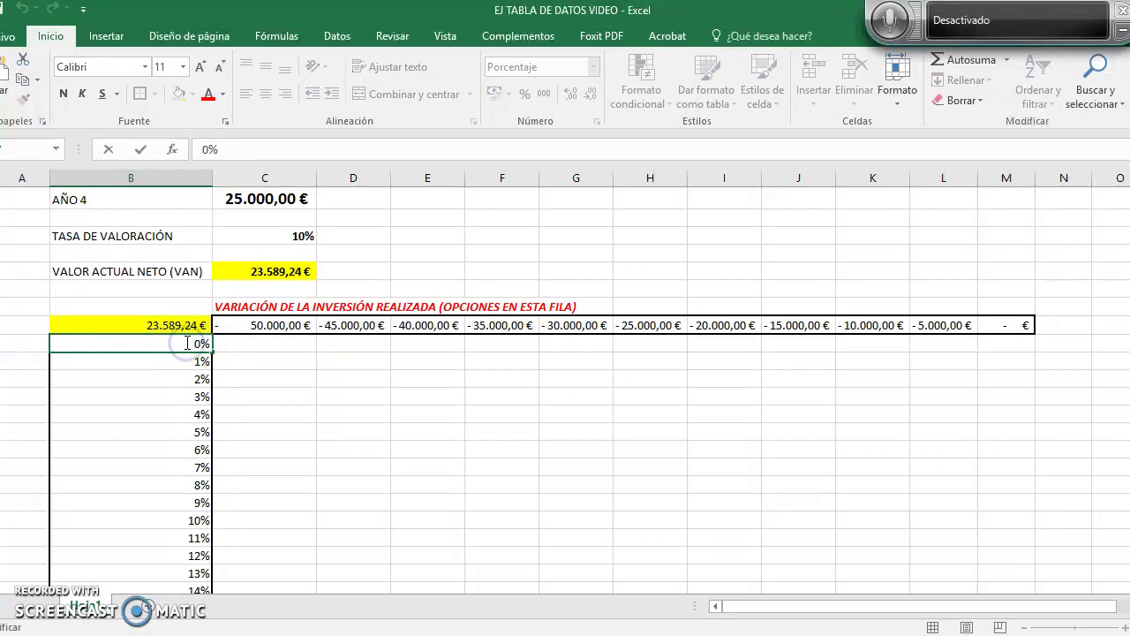
key("Return")
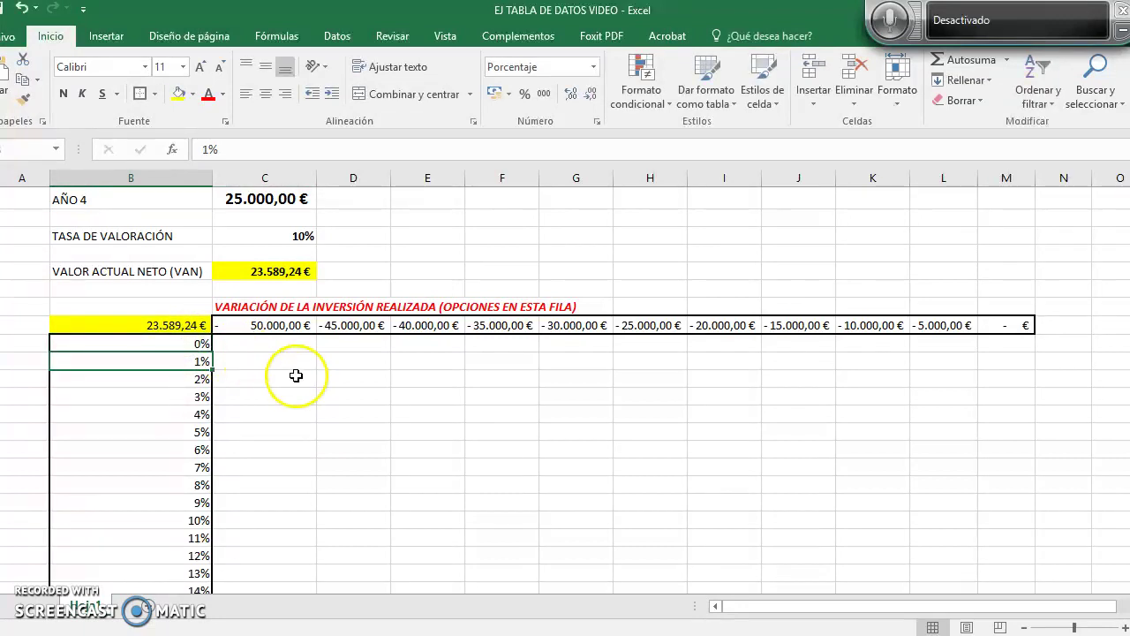
left_click(349, 380)
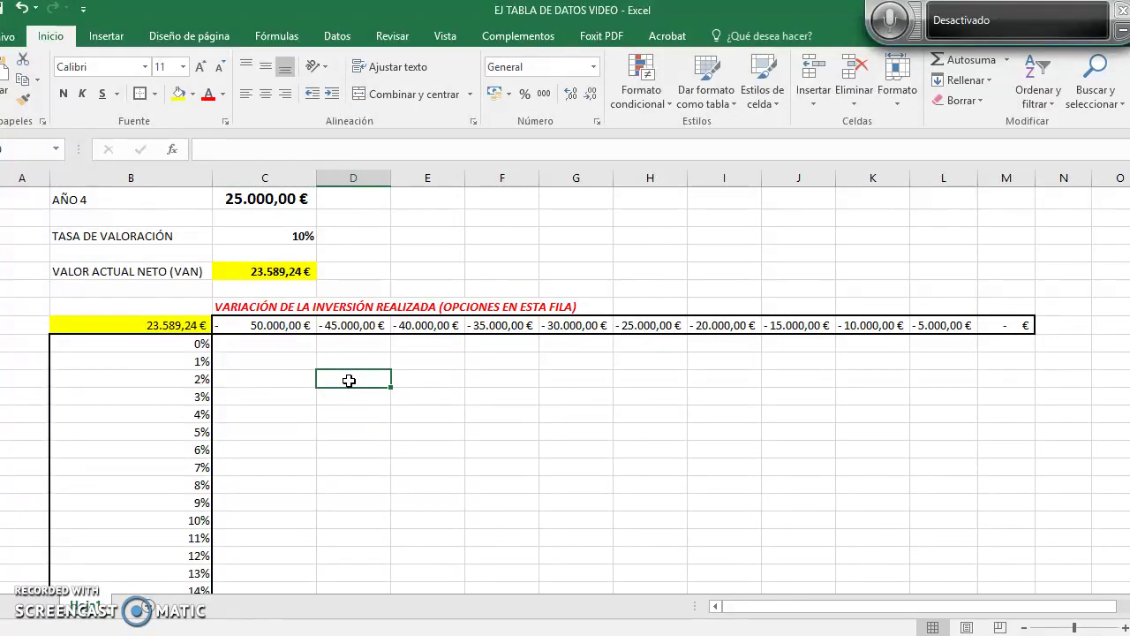
left_click(181, 378)
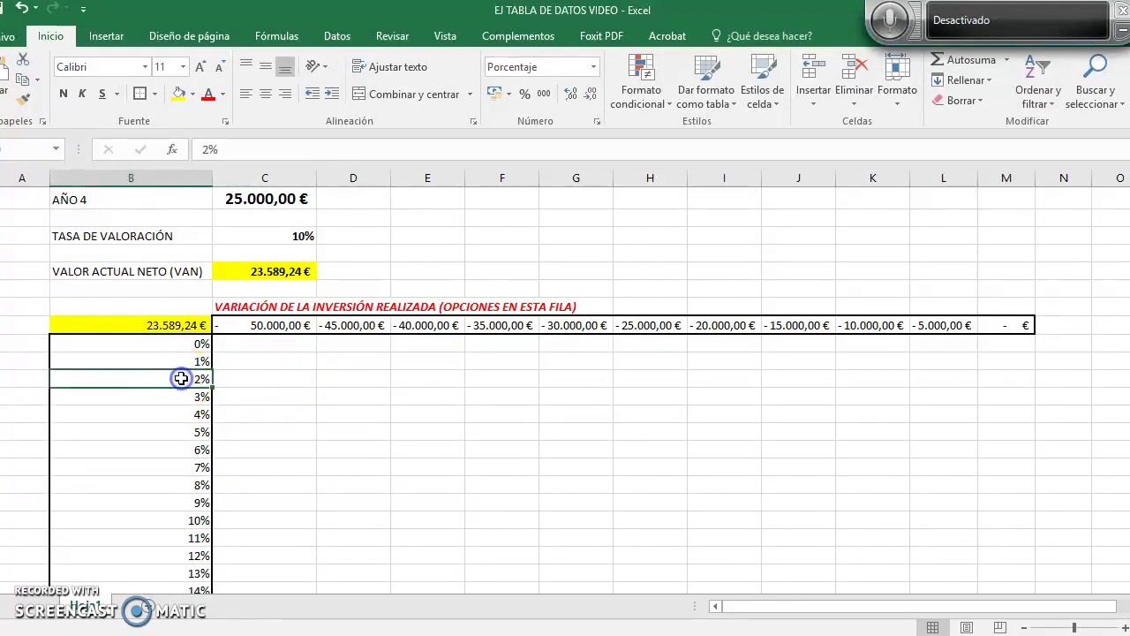
scroll(416, 430, "down", 1)
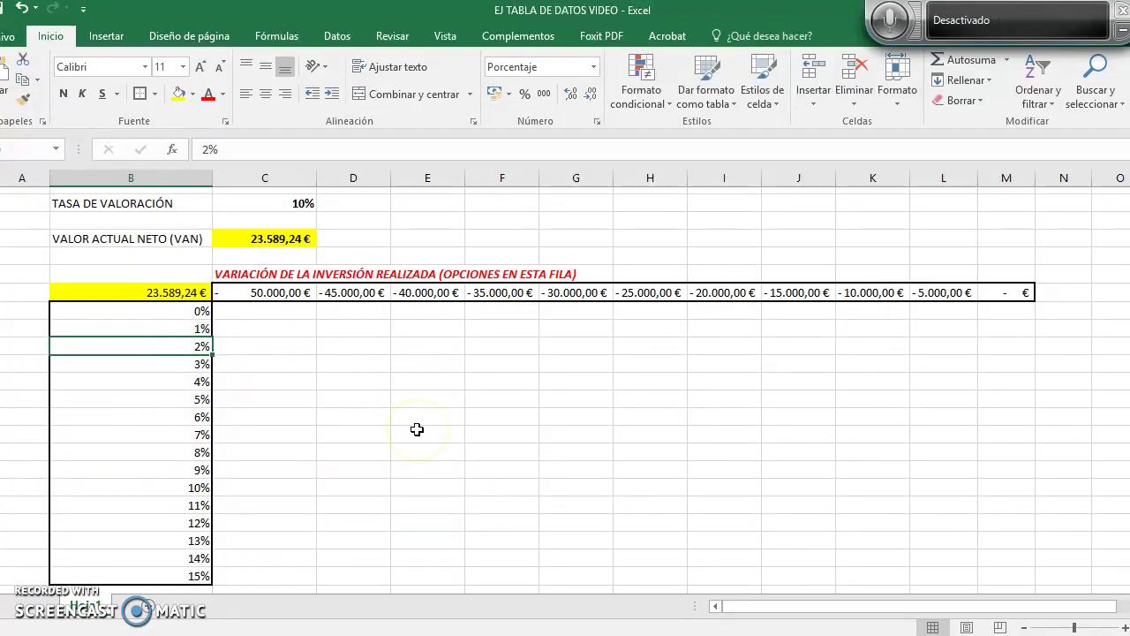
scroll(417, 429, "down", 1)
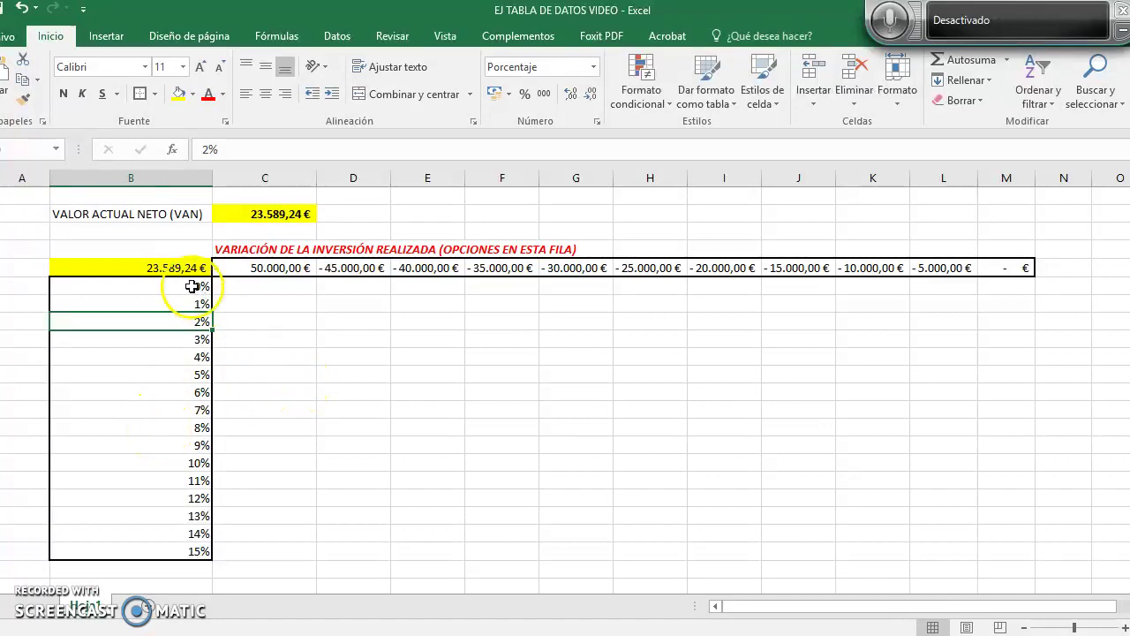
Select the whole table range B16:M32, including the corner formula, the rate column and the investment row
left_click(165, 267)
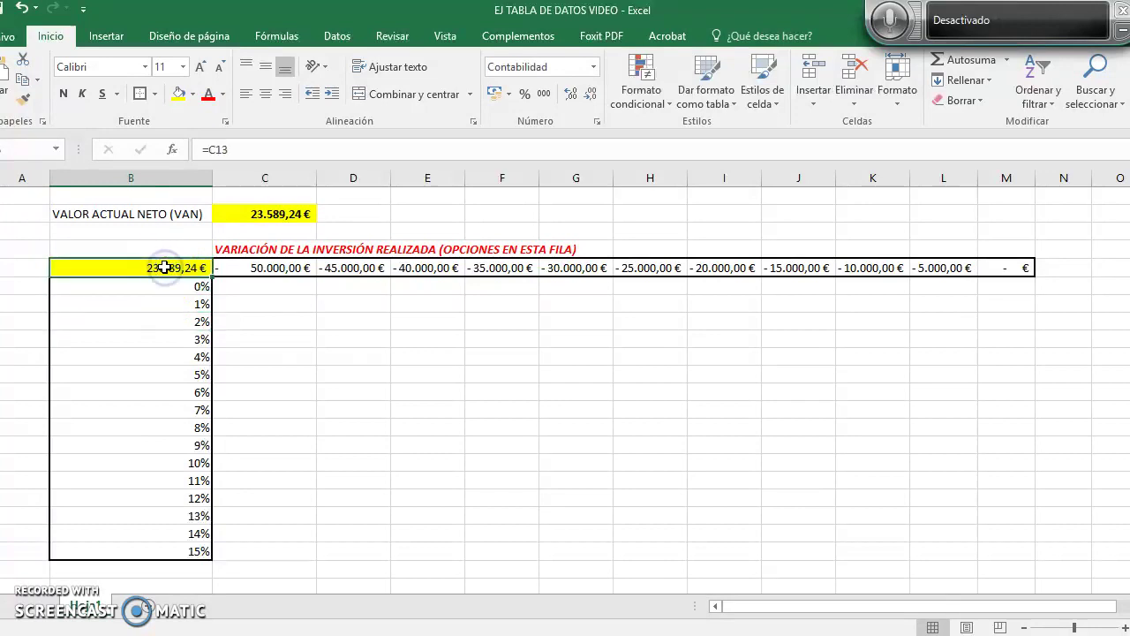
key("shift+Down")
key("shift+Down")
key("shift+Down")
key("shift+Down")
key("shift+Down")
key("shift+Down")
key("shift+Down")
key("shift+Down")
key("shift+Down")
key("shift+Down")
key("shift+Down")
key("shift+Down")
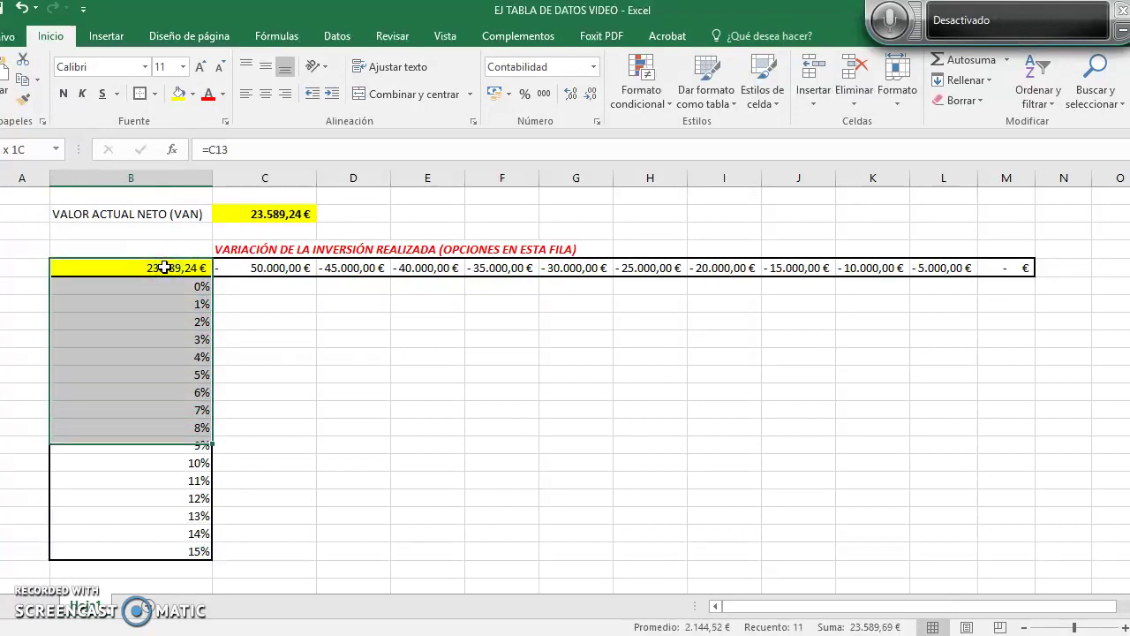
key("shift+Down")
key("shift+Down")
key("shift+Down")
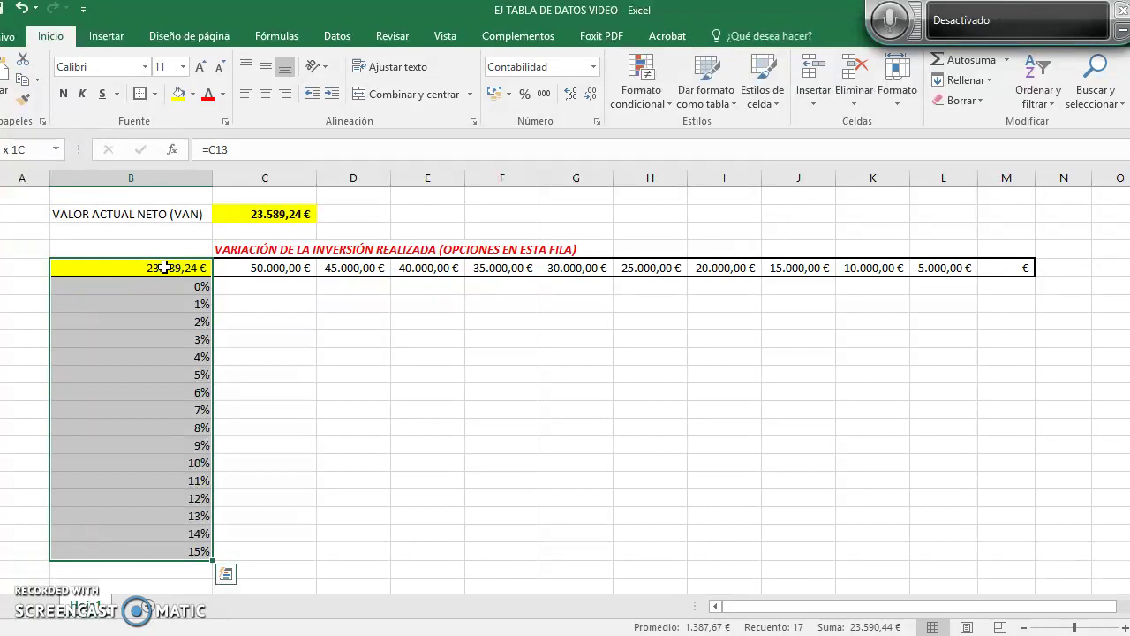
key("shift+Right")
key("shift+Right")
key("shift+Right")
key("shift+Right")
key("shift+Right")
key("shift+Right")
key("shift+Right")
key("shift+Right")
key("shift+Right")
key("shift+Right")
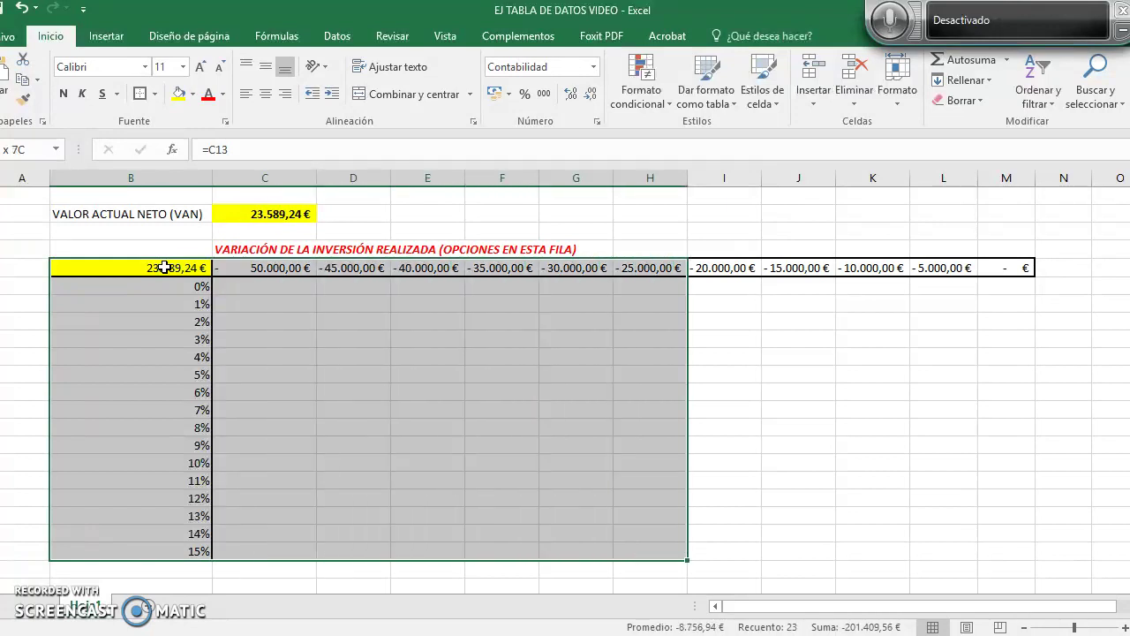
key("shift+Right")
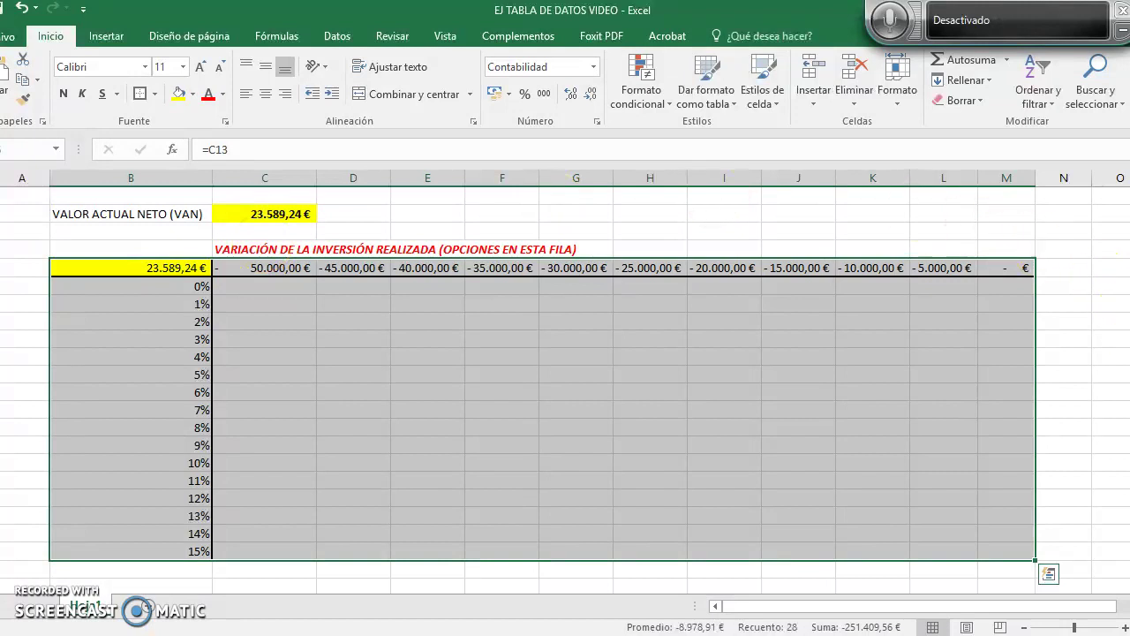
Start a what-if data table on the selected range and set its row input cell to the investment amount, $C$5
scroll(565, 388, "up", 3)
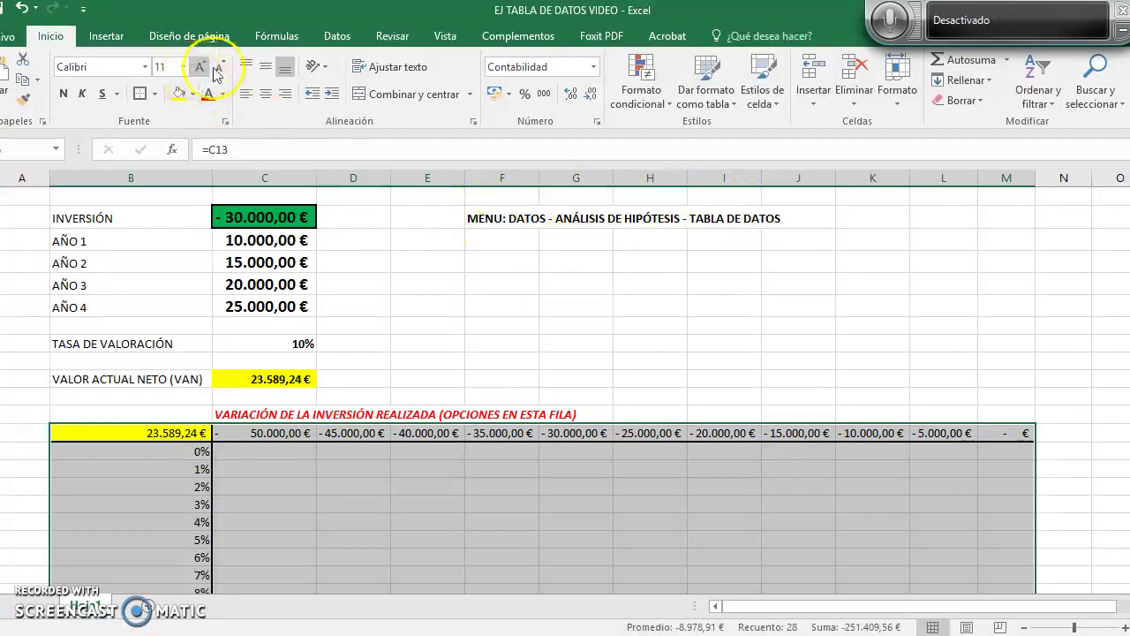
left_click(339, 36)
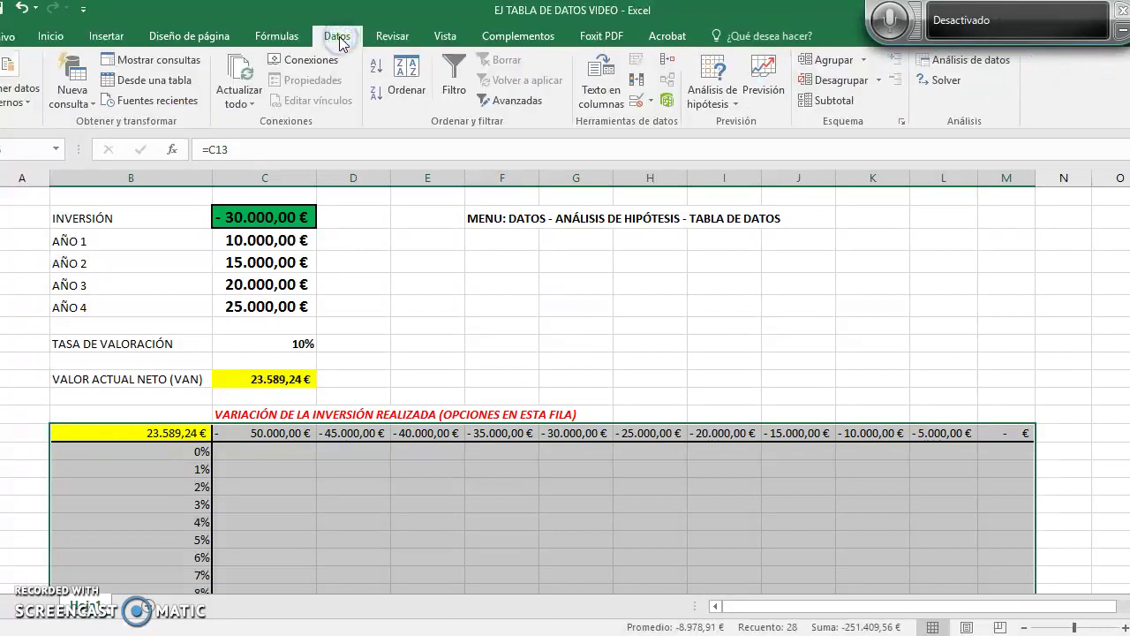
left_click(733, 108)
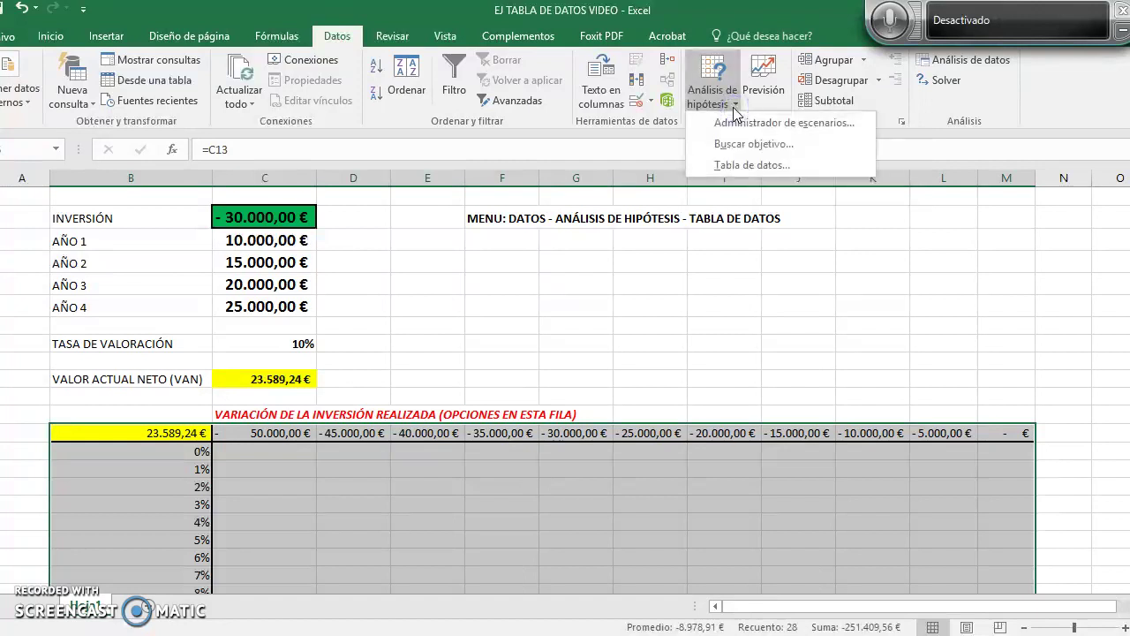
left_click(729, 165)
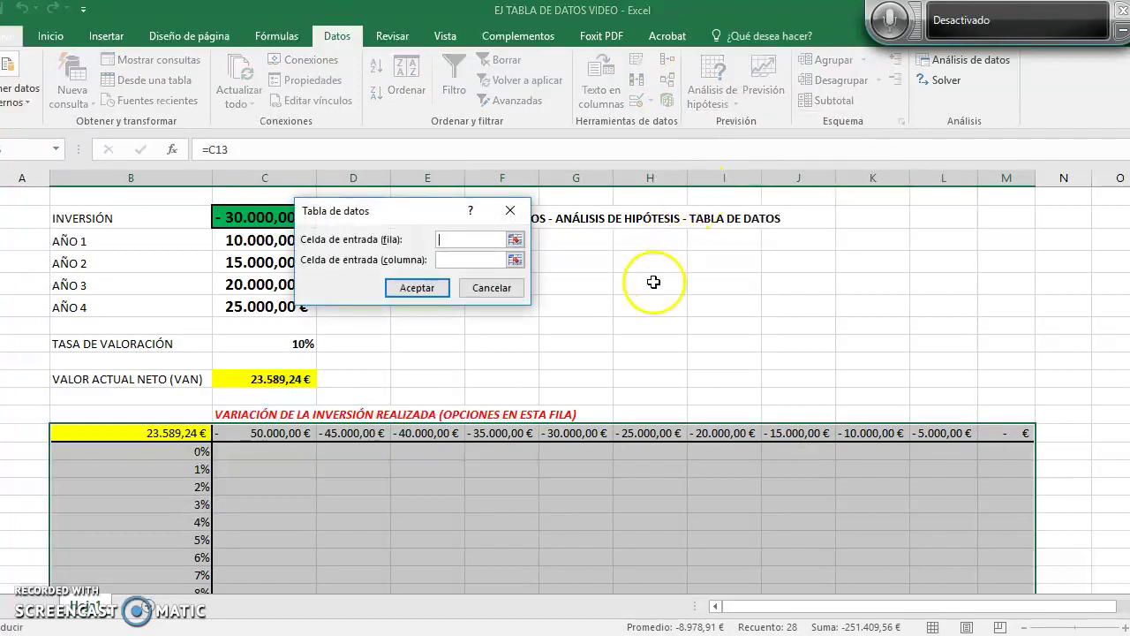
scroll(649, 315, "down", 1)
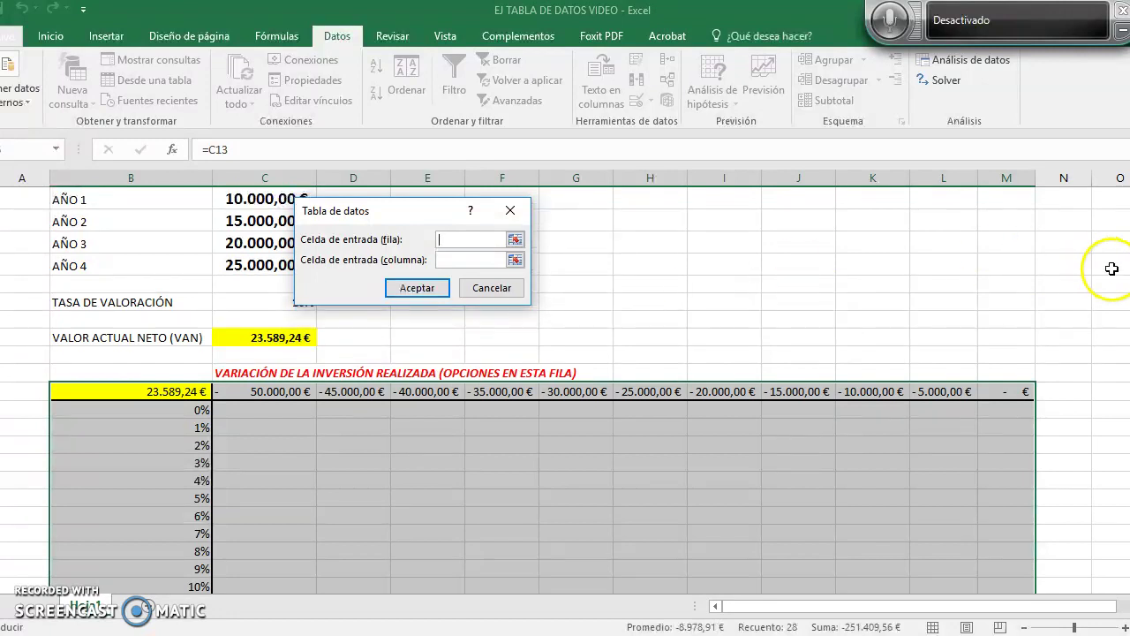
scroll(1104, 262, "up", 3)
scroll(1105, 262, "up", 1)
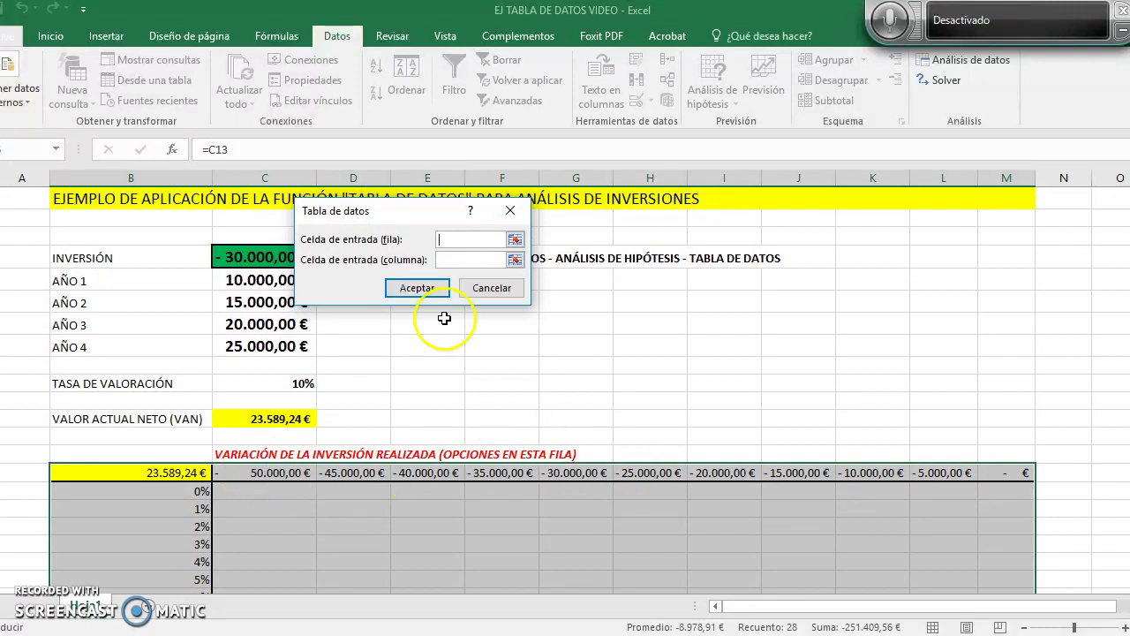
left_click_drag(411, 217, 528, 291)
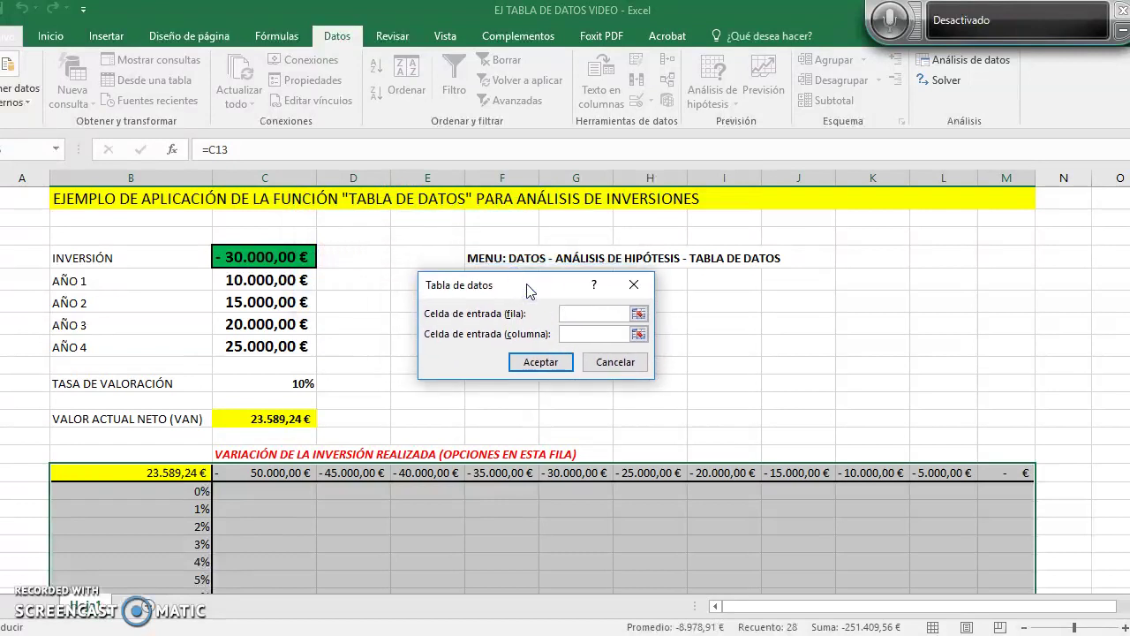
left_click(638, 314)
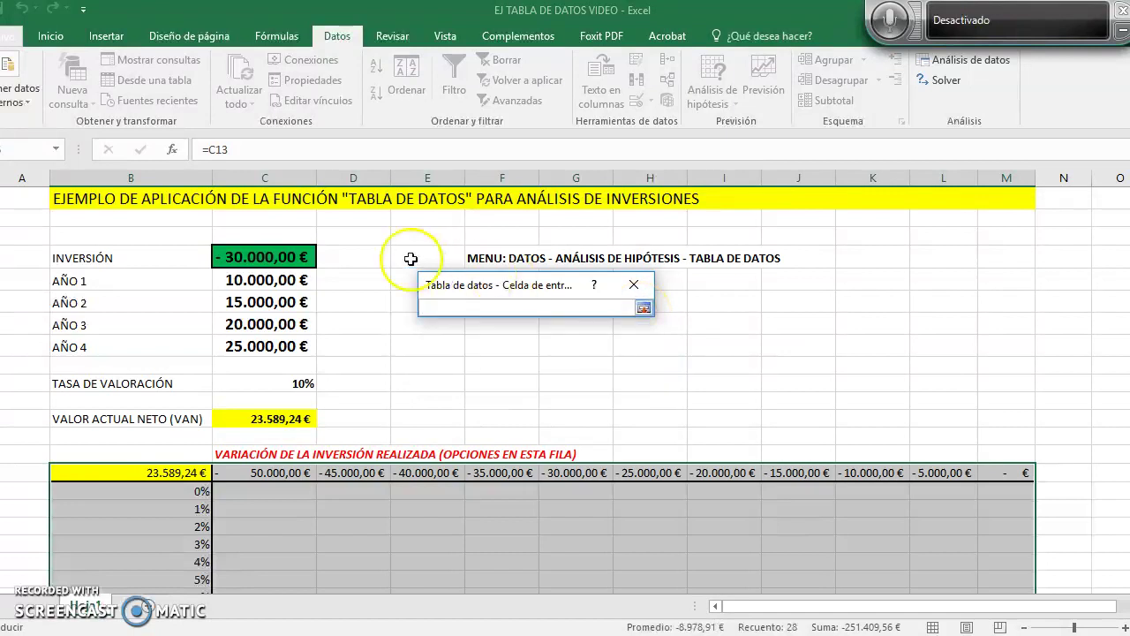
left_click(266, 257)
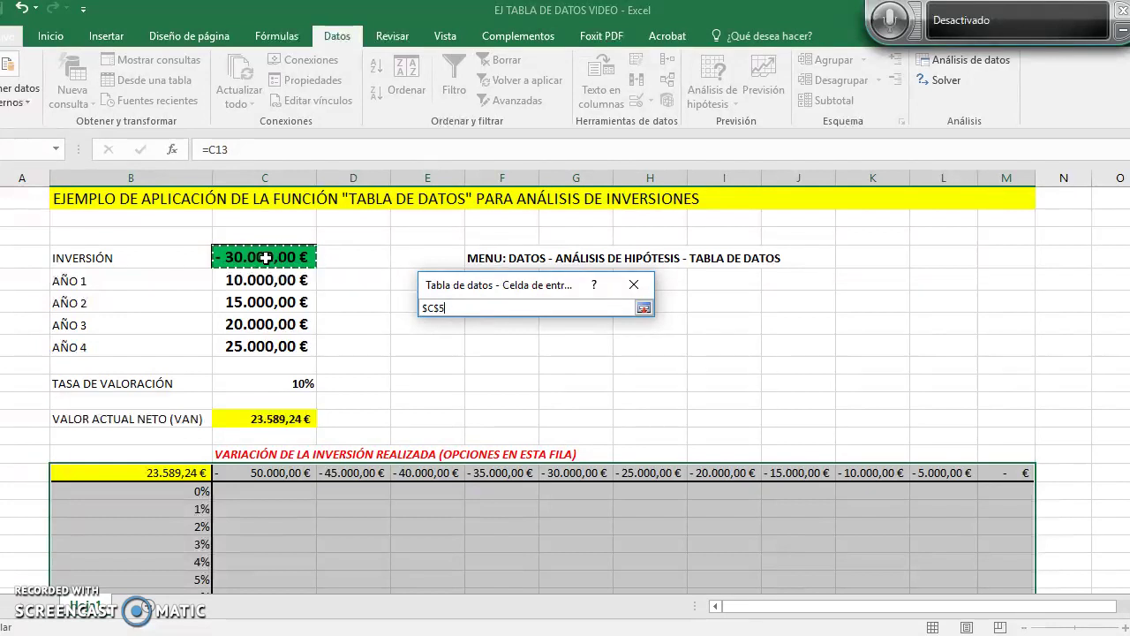
left_click(644, 307)
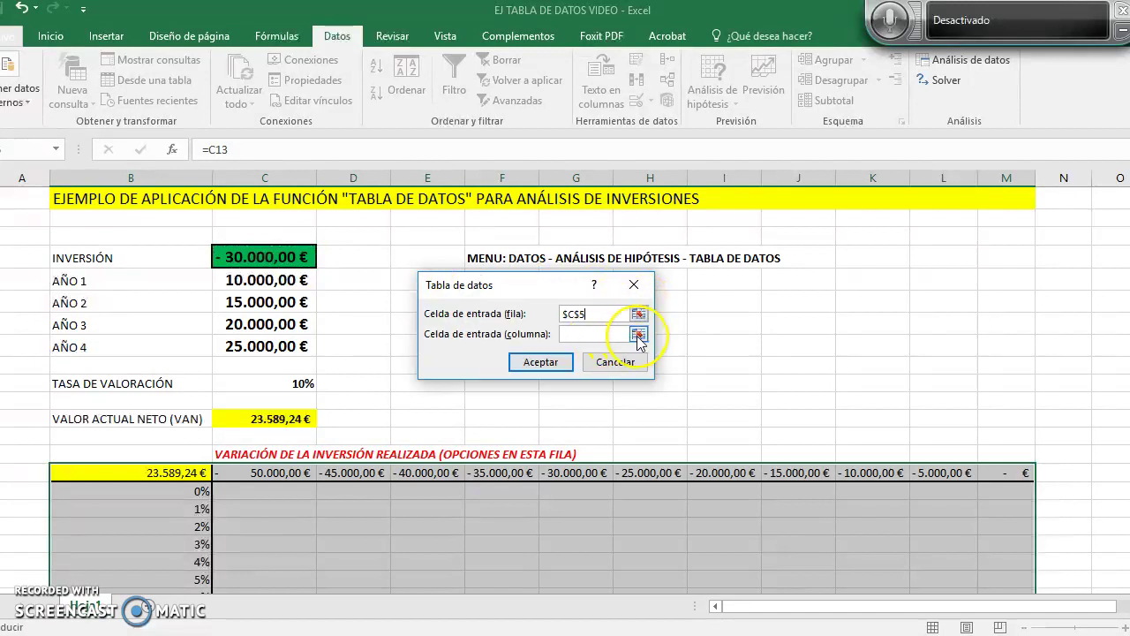
Set the column input cell to the valuation rate, $C$11, and generate the data table
left_click(638, 336)
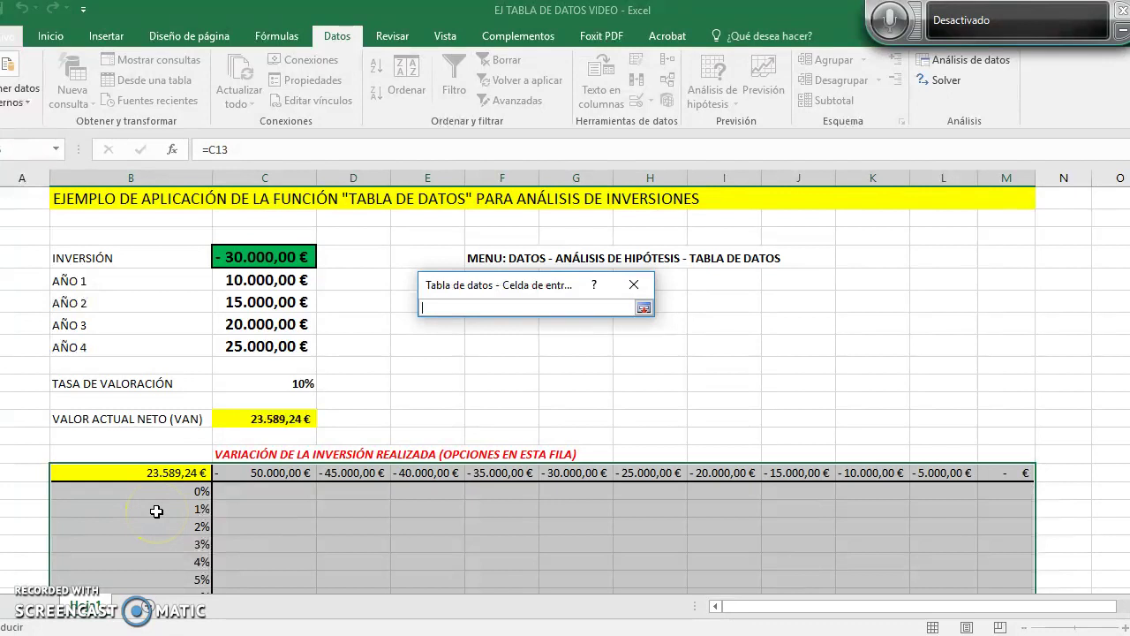
left_click(259, 385)
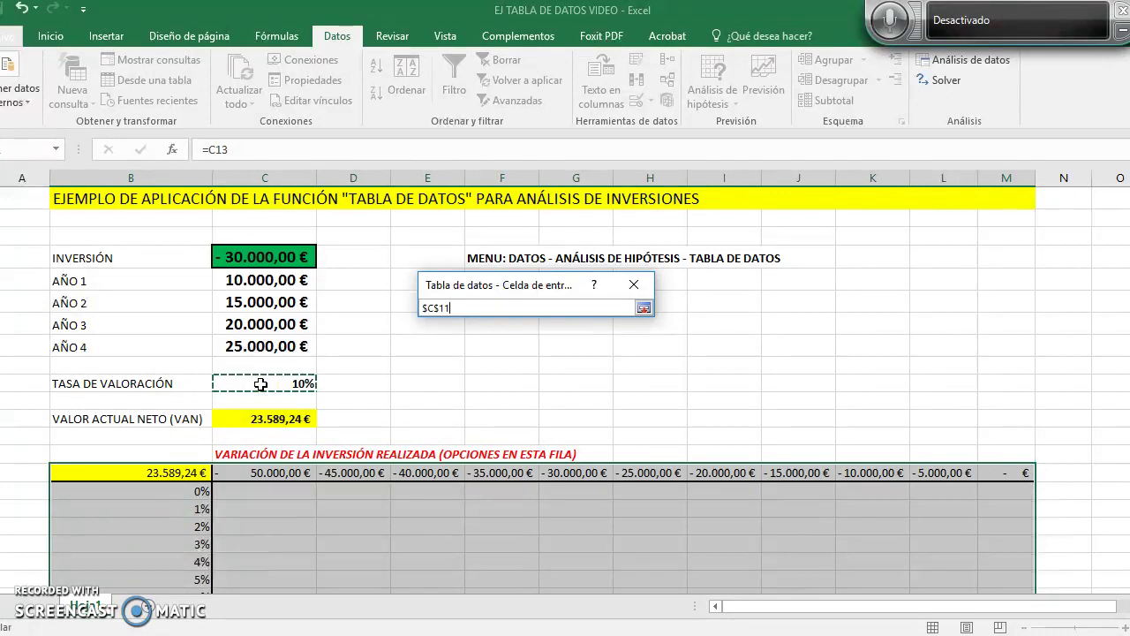
left_click(644, 308)
left_click(643, 308)
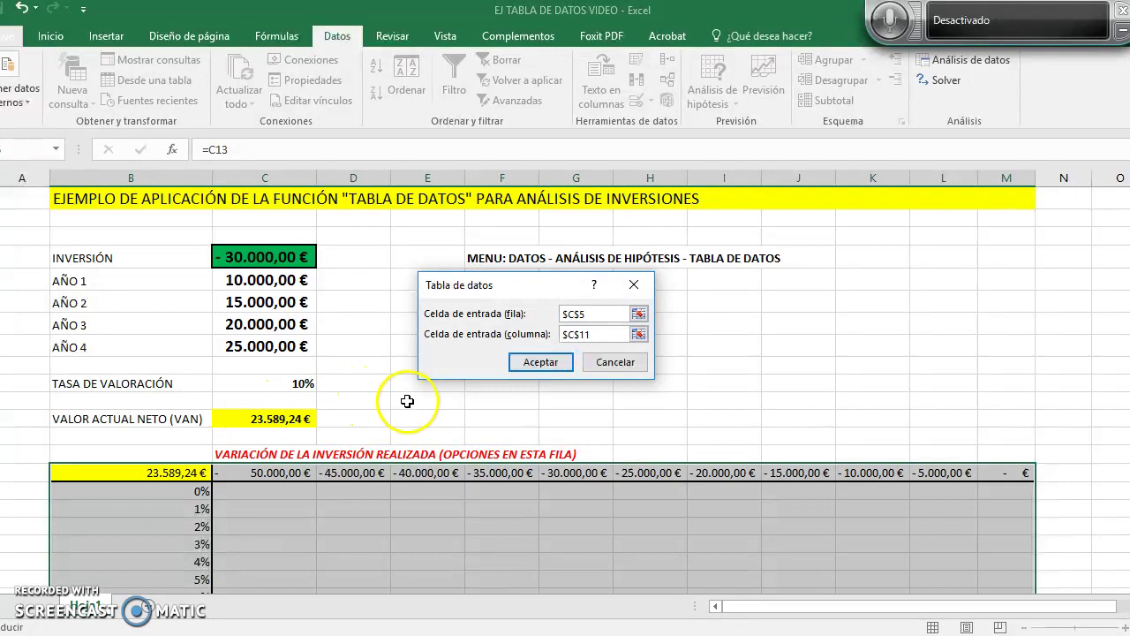
left_click(535, 363)
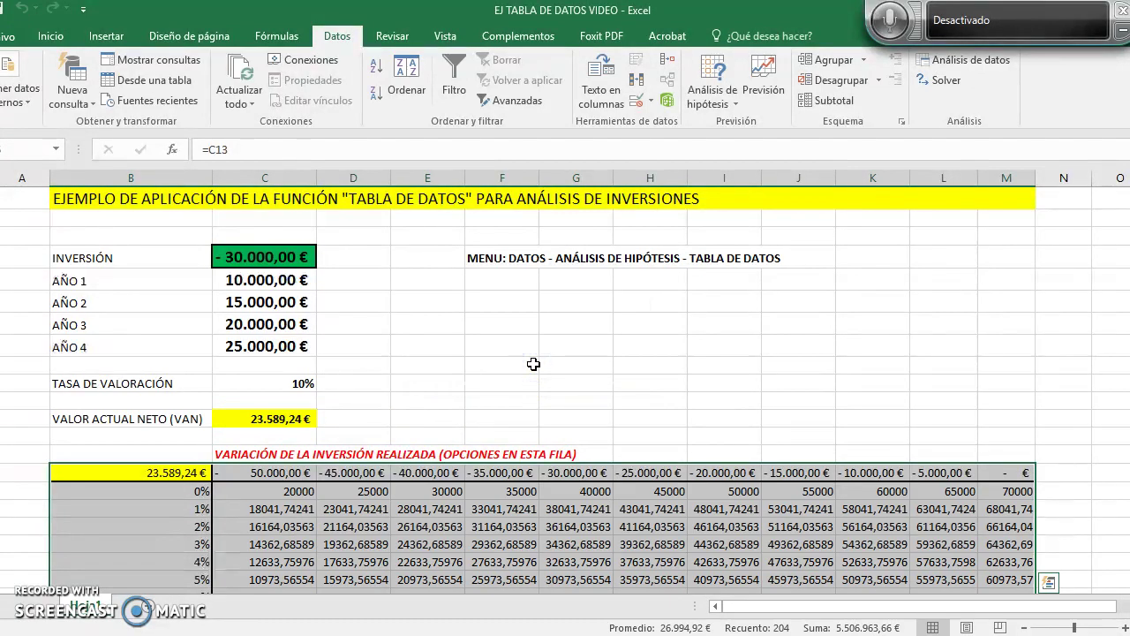
Format the table results in C17:M32 with the Español (España) euro accounting format
scroll(533, 364, "down", 4)
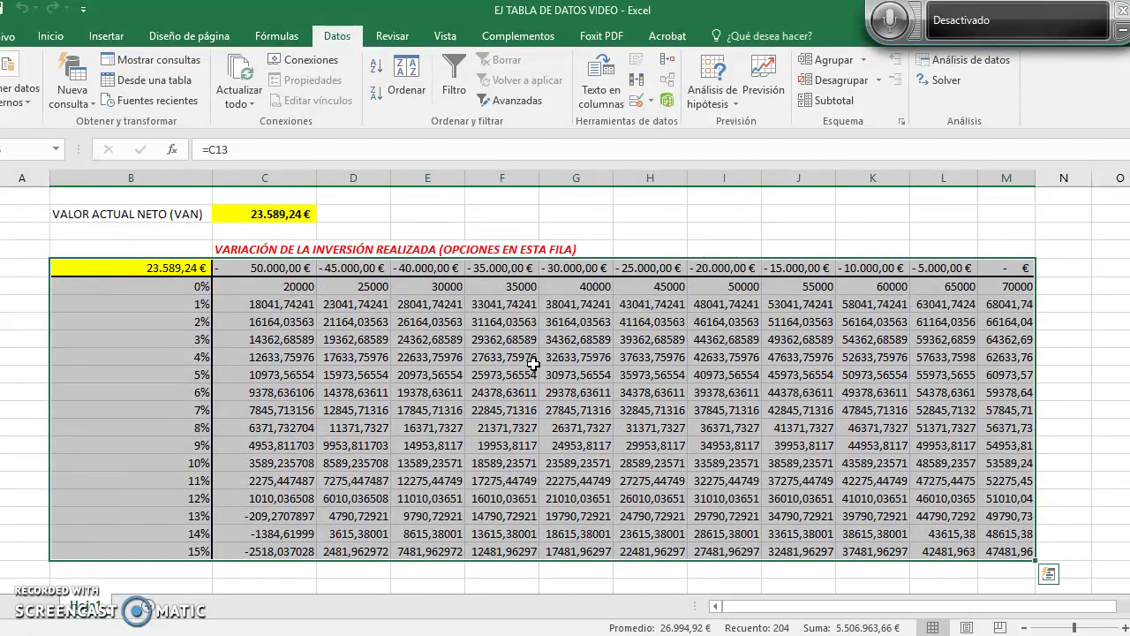
left_click_drag(265, 286, 1003, 555)
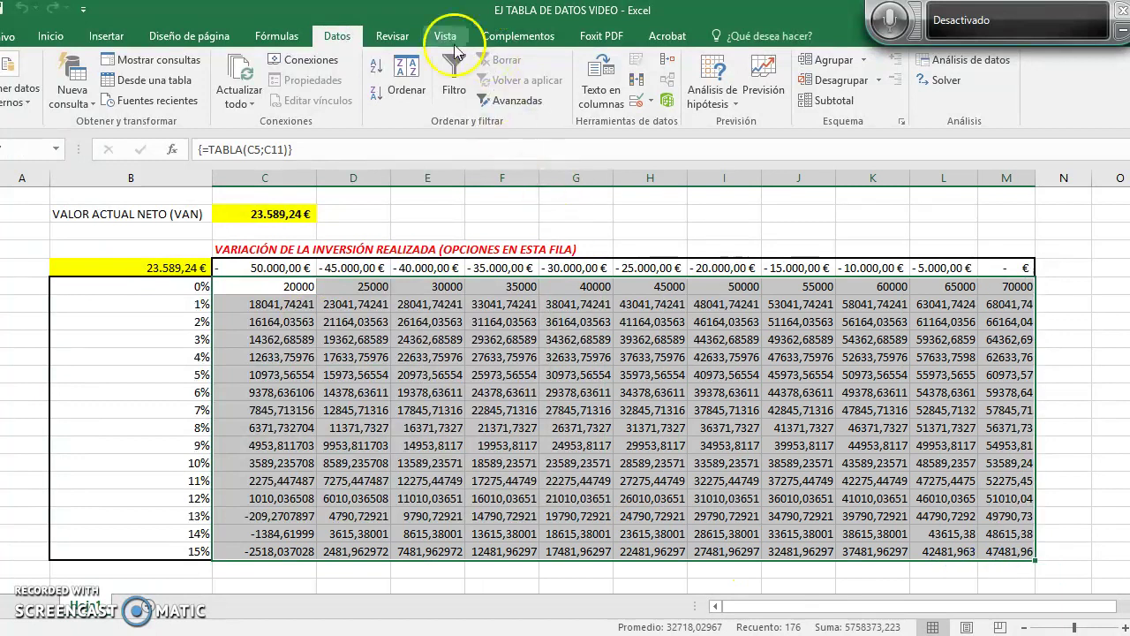
left_click(51, 39)
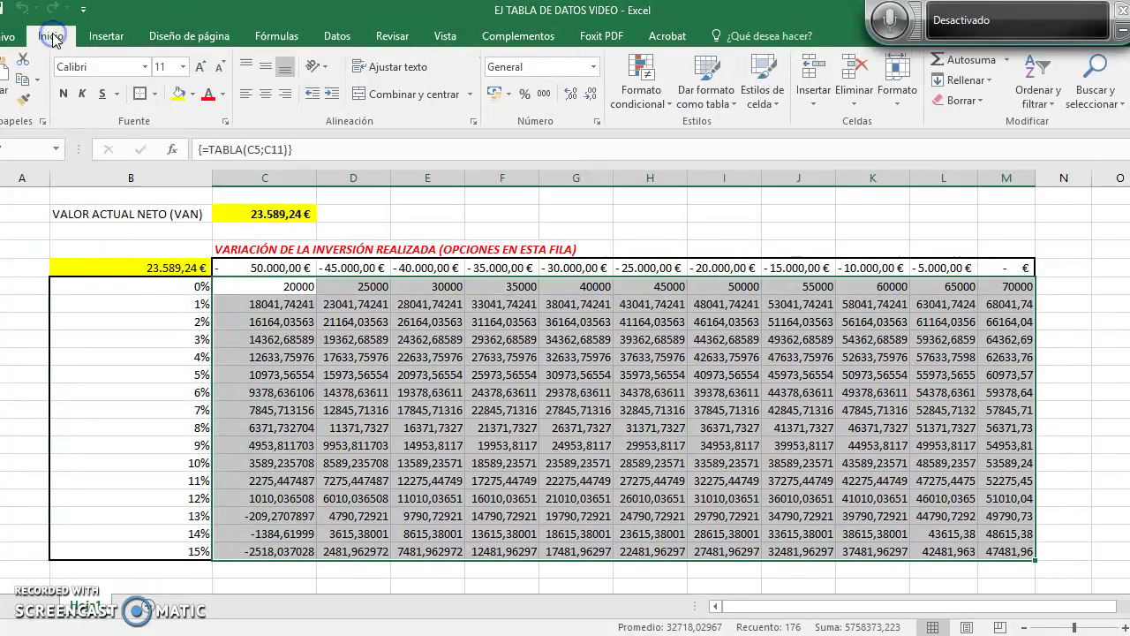
left_click(508, 93)
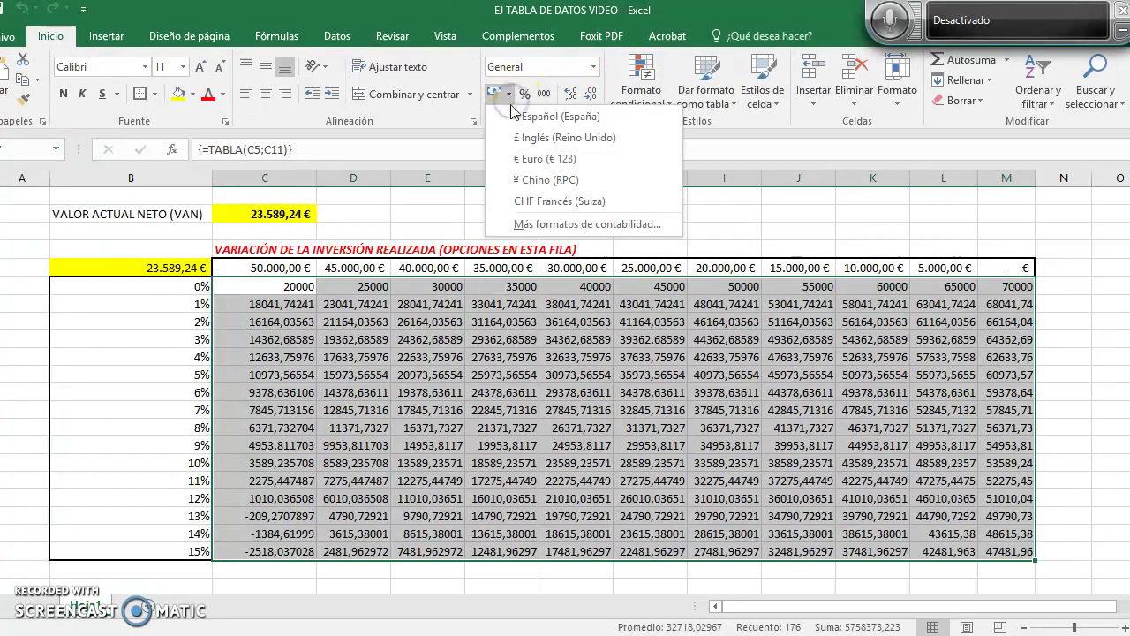
left_click(511, 119)
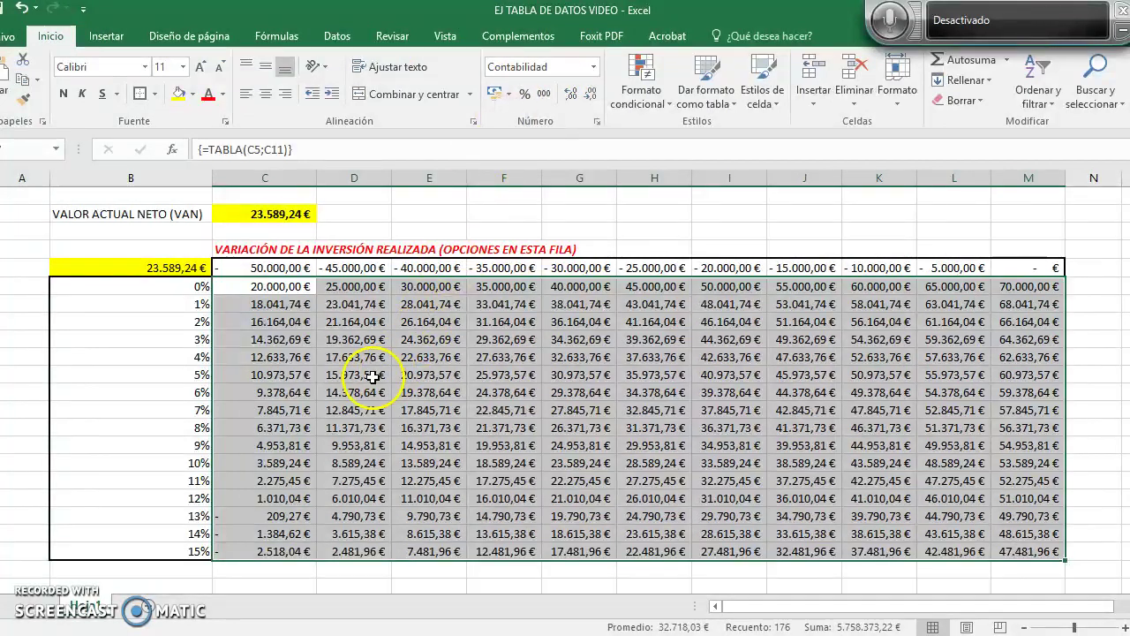
Inspect the formula behind result cell D22 without changing it, and review the original investment data
double_click(331, 374)
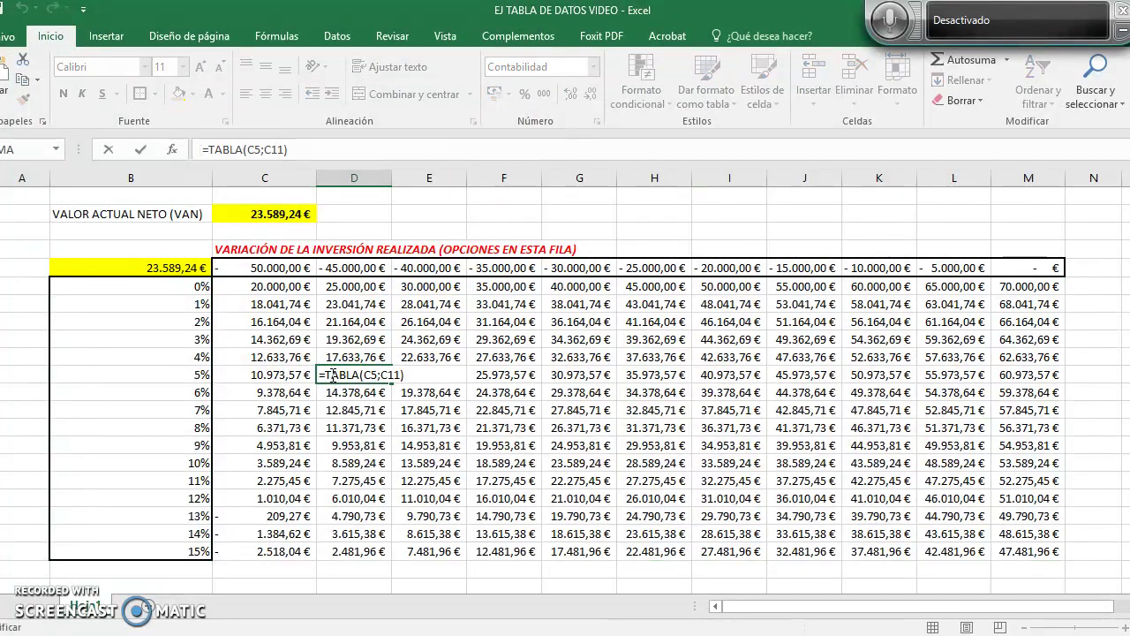
key("Escape")
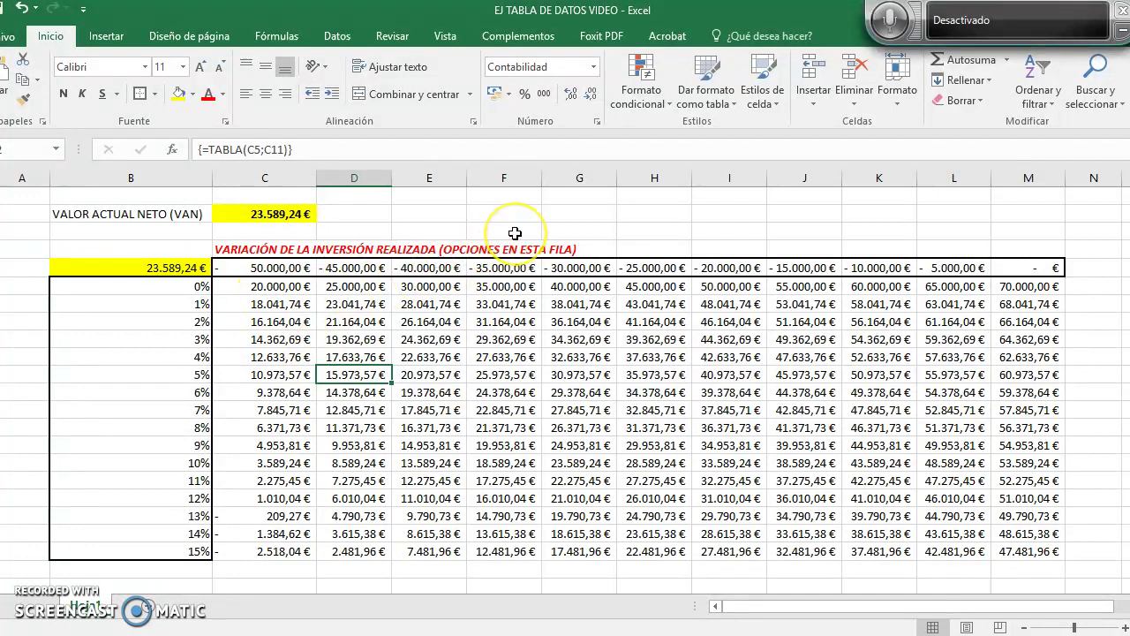
scroll(514, 233, "up", 3)
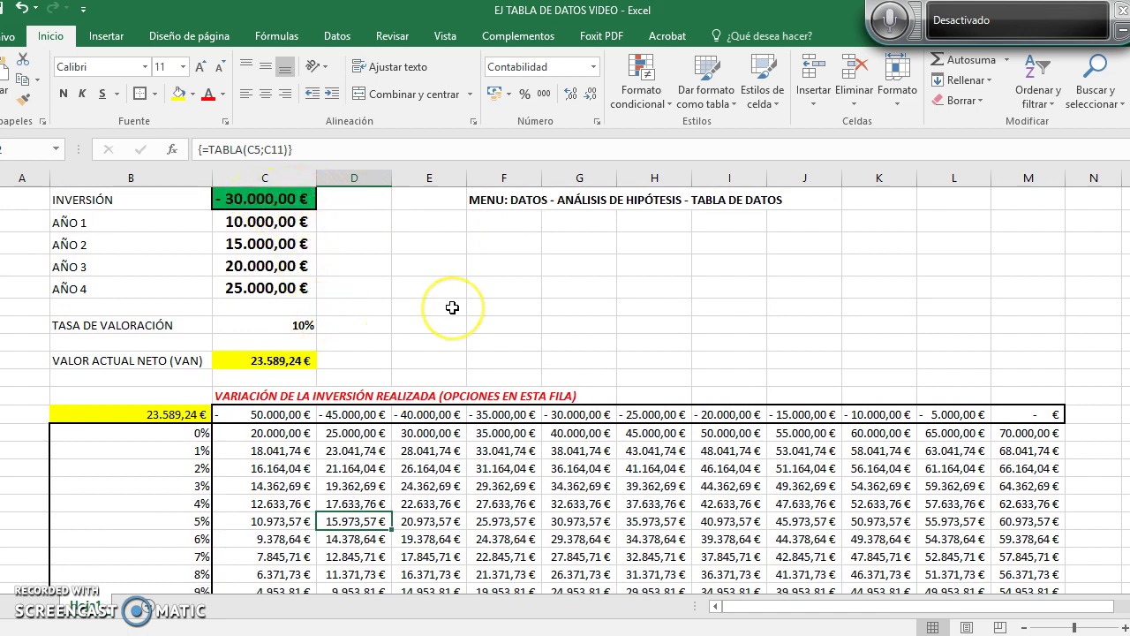
Fill cell G27, the net present value for a 30,000 € investment at a 10% rate, with yellow
scroll(449, 306, "down", 1)
scroll(452, 308, "down", 2)
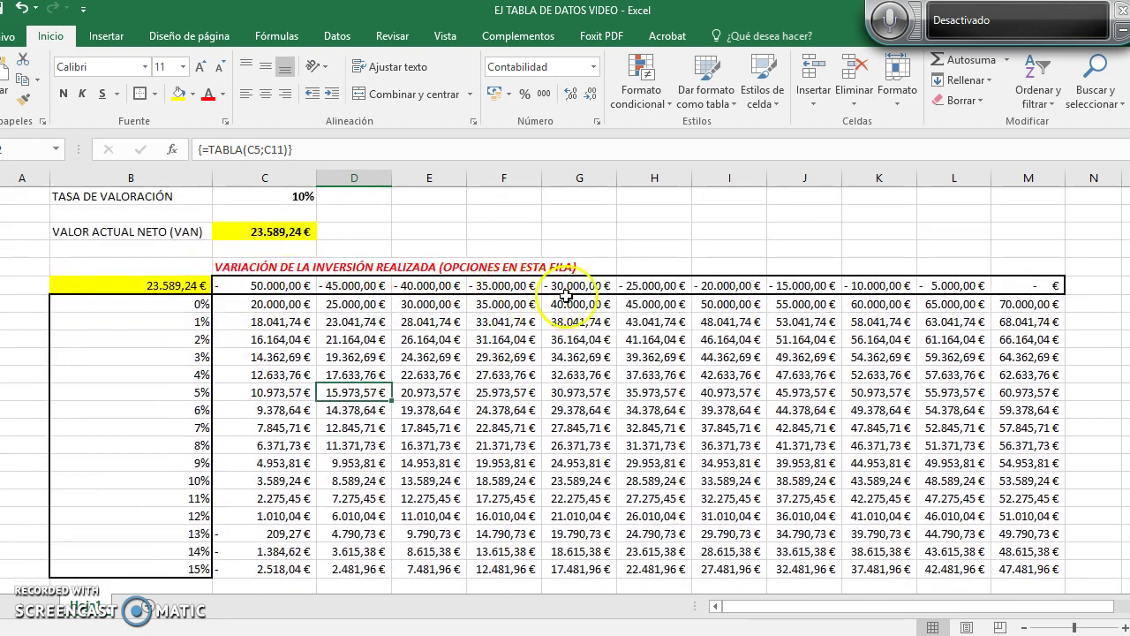
left_click(573, 284)
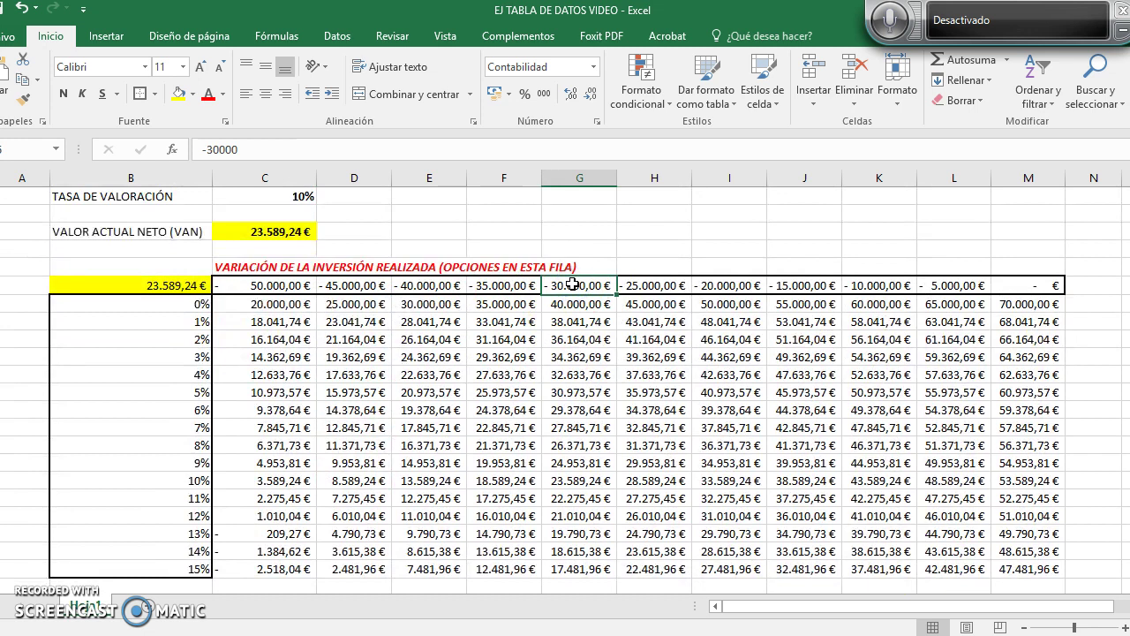
key("Down")
key("Down")
key("Down")
key("Down")
key("Down")
key("Down")
key("Down")
key("Down")
key("Down")
key("Down")
key("Down")
key("Down")
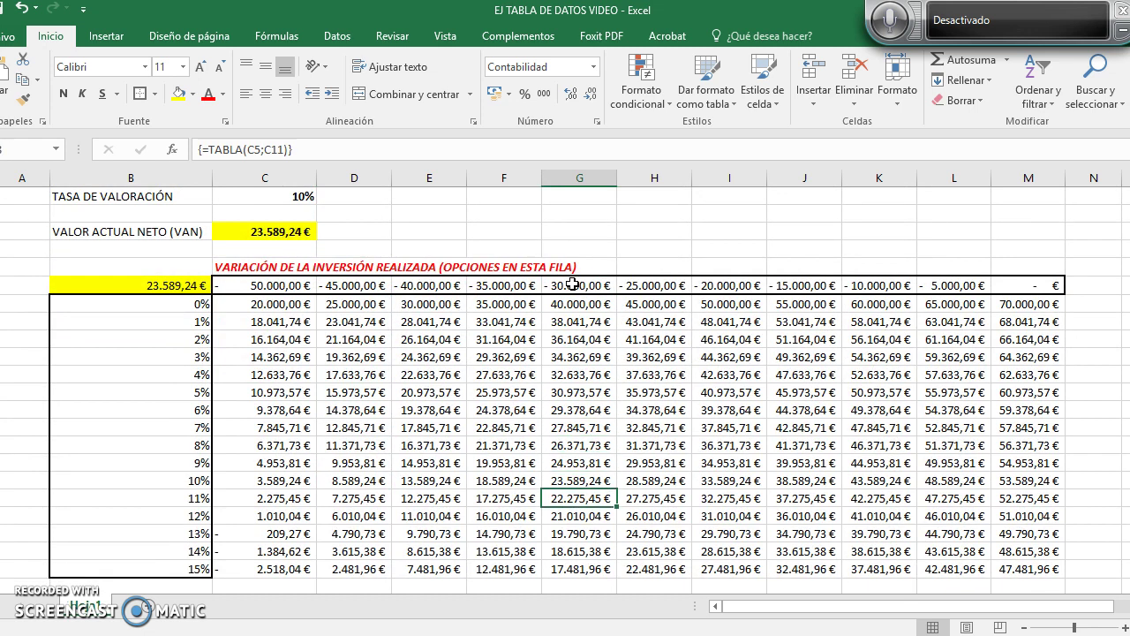
key("Up")
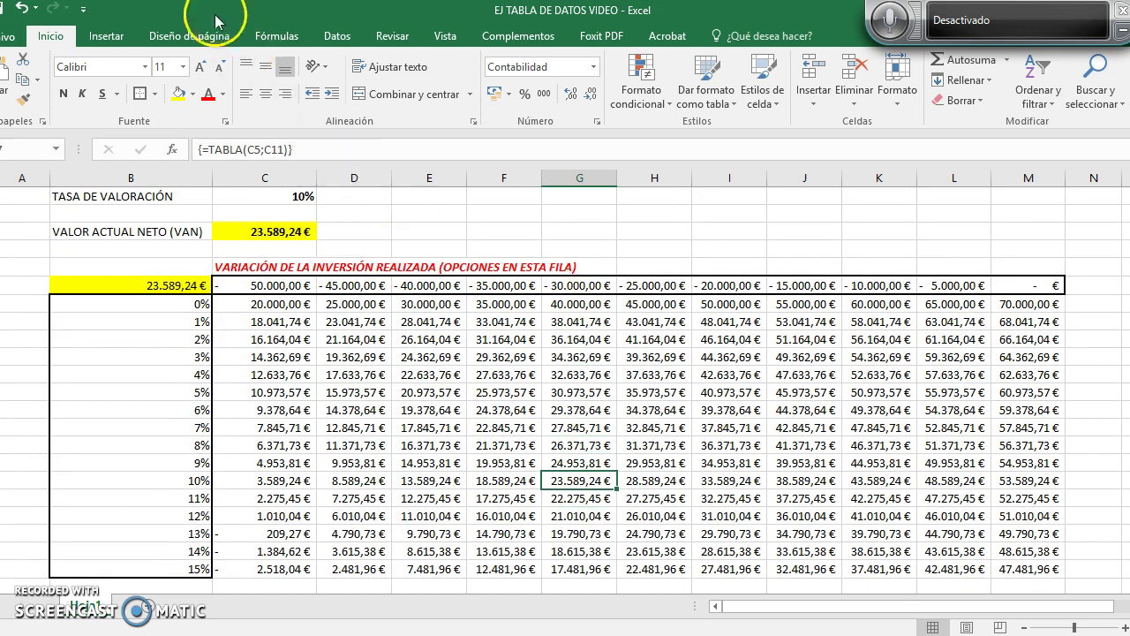
left_click(178, 94)
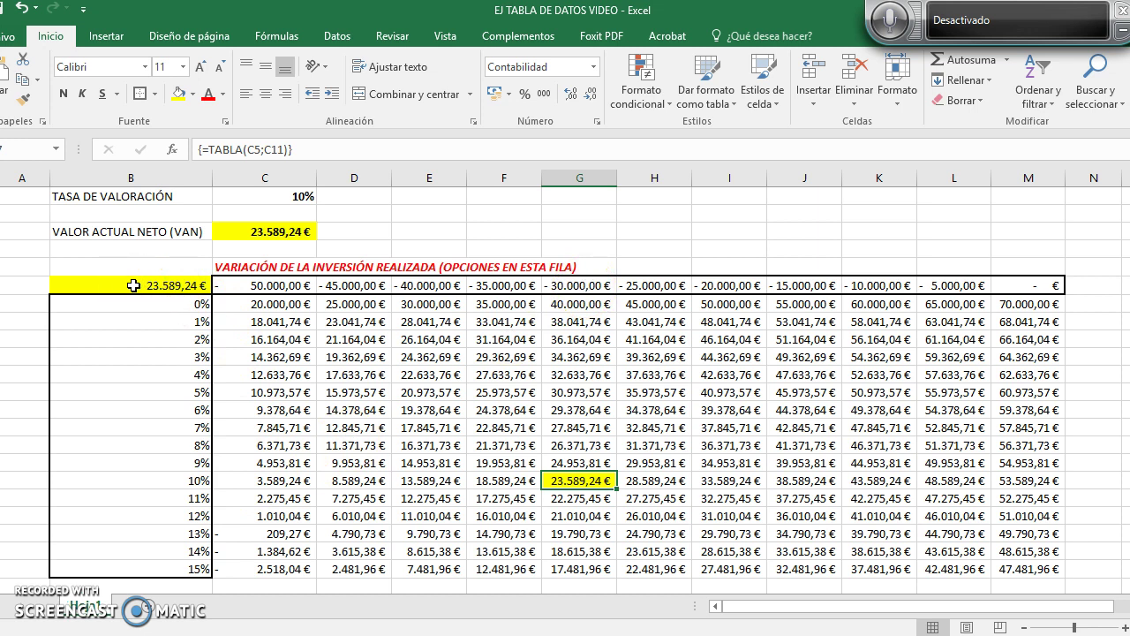
Fill cell K25, the result for a 10,000 € investment, with yellow and check its 8% rate in column B
left_click(872, 445)
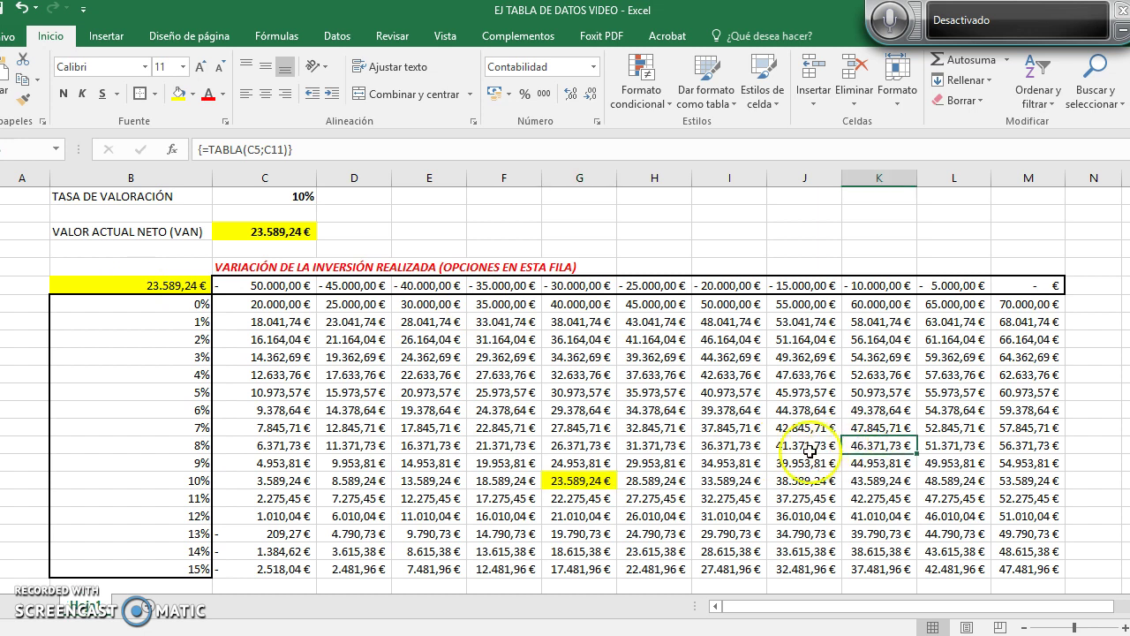
left_click(180, 94)
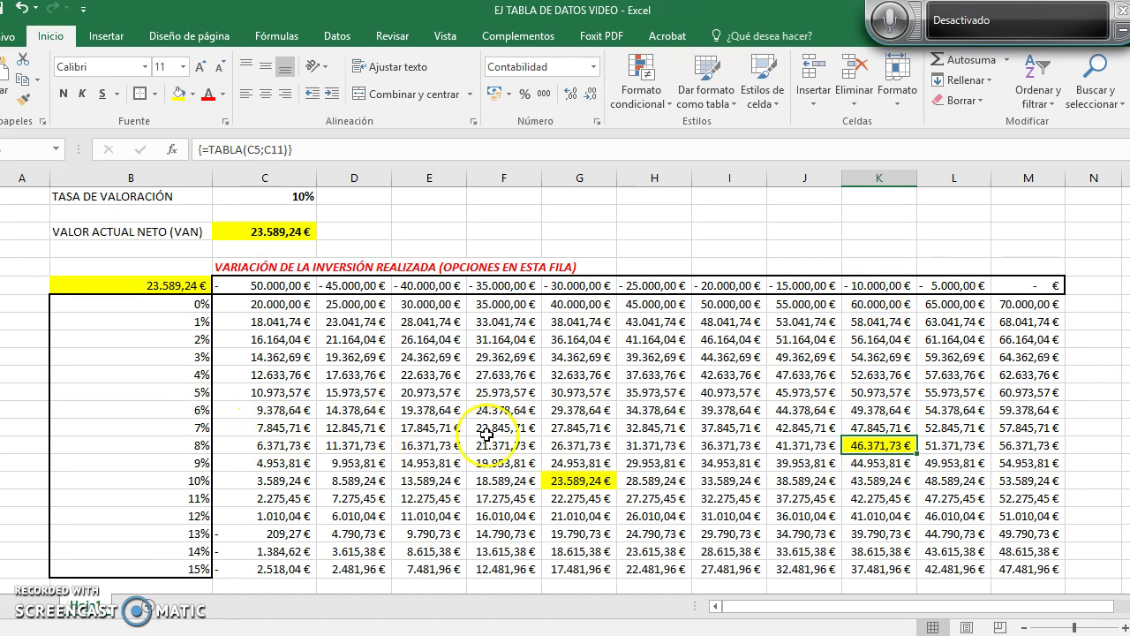
left_click(192, 445)
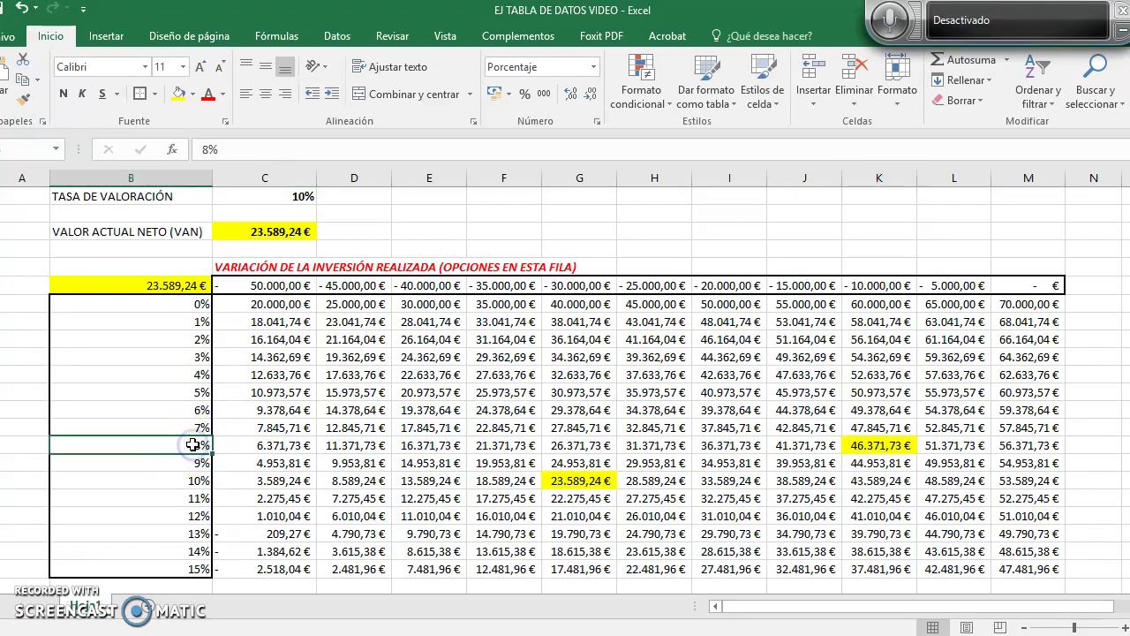
Review the finished table and the original inputs, and display the What-If Analysis options containing the data table command
scroll(688, 389, "down", 1)
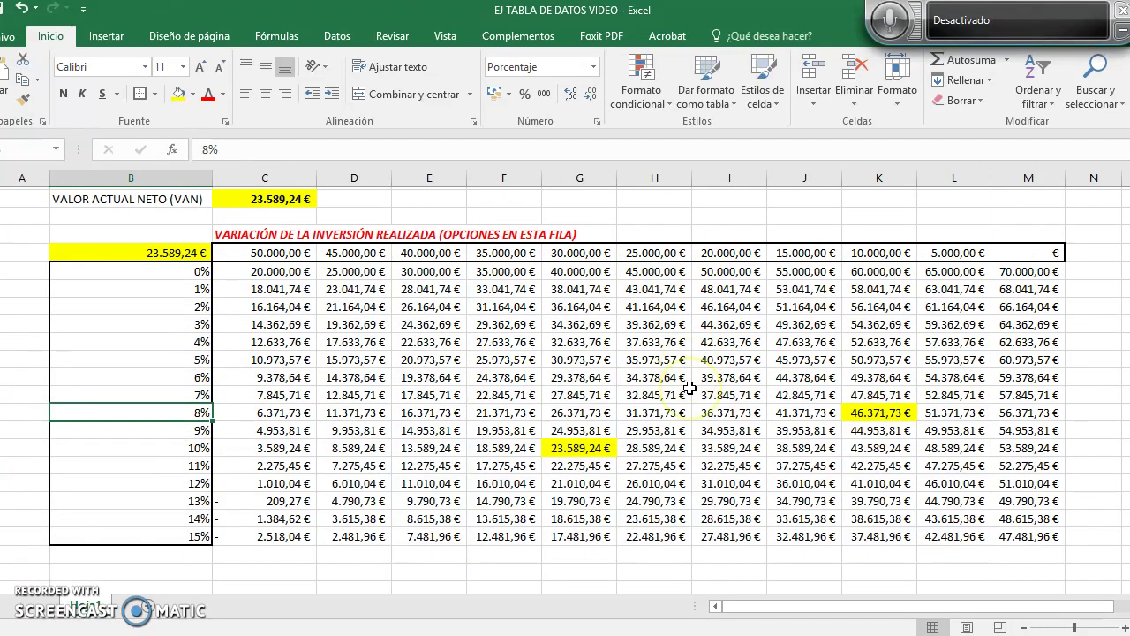
scroll(690, 388, "up", 3)
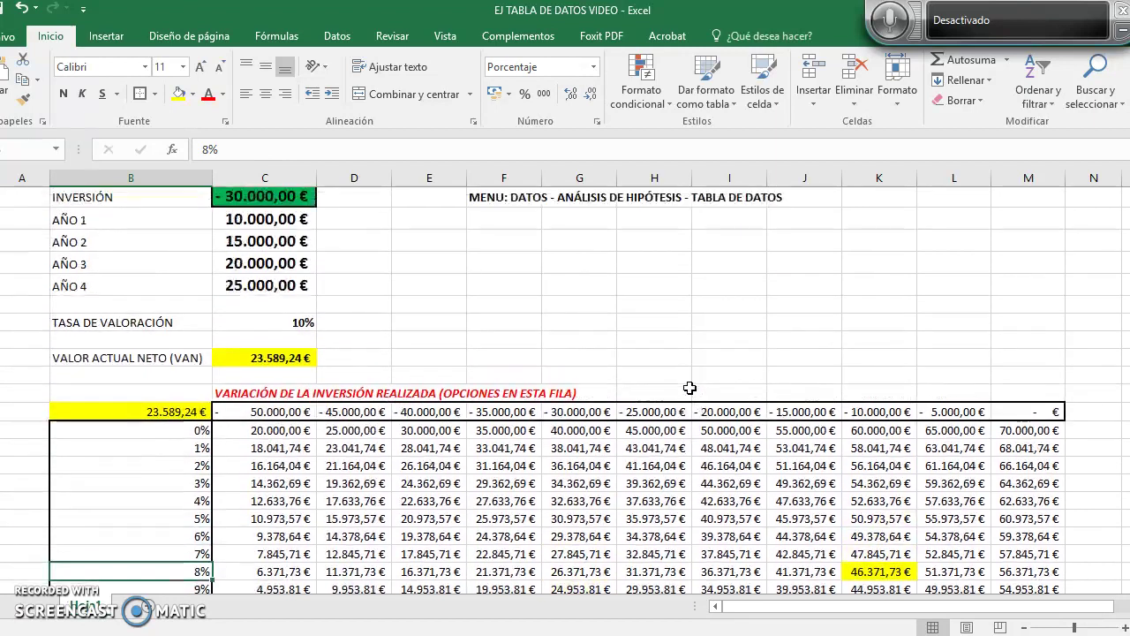
scroll(690, 389, "up", 1)
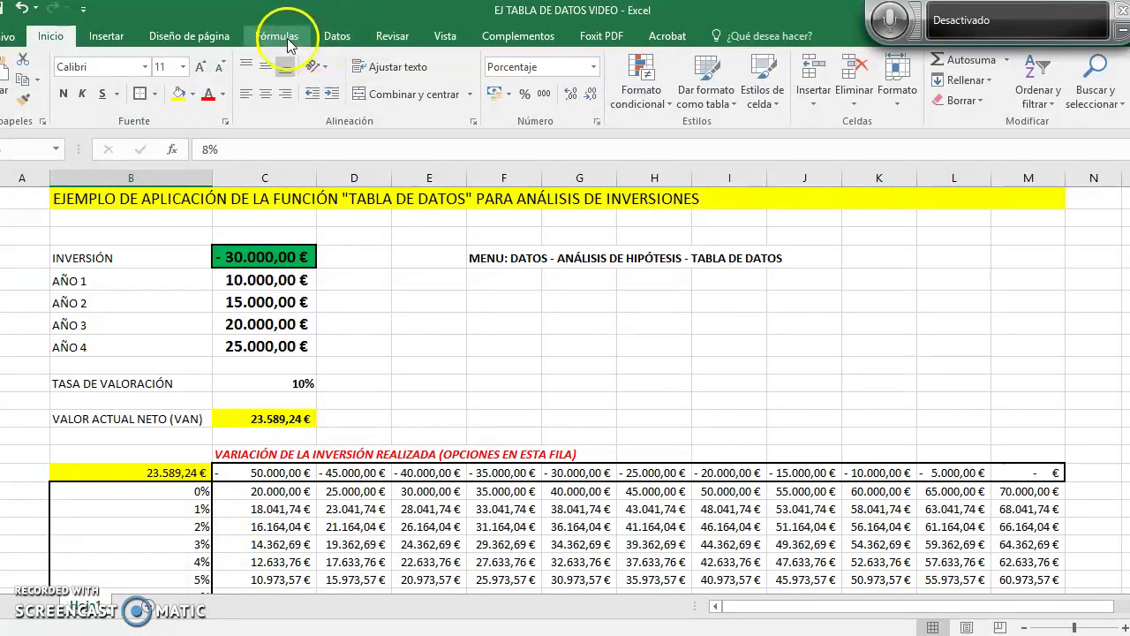
left_click(337, 36)
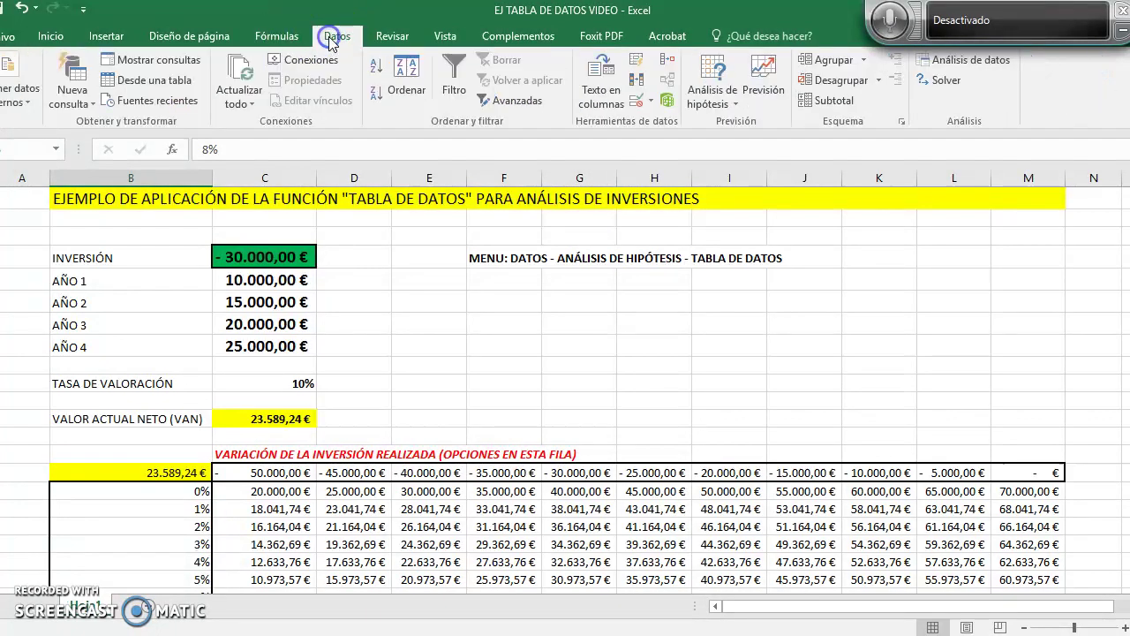
left_click(729, 108)
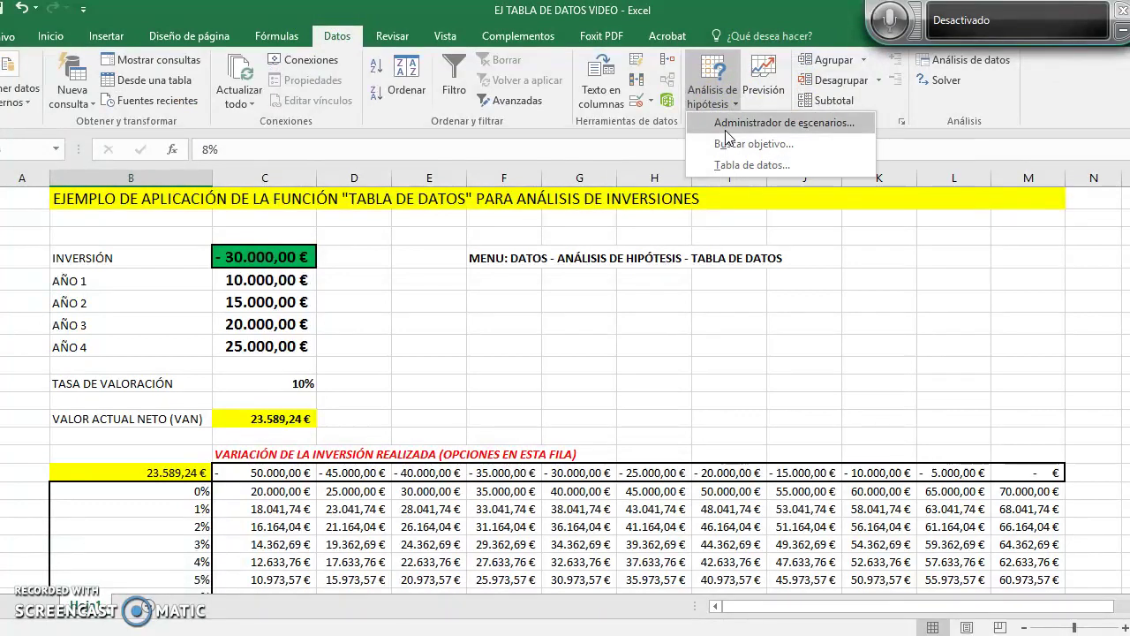